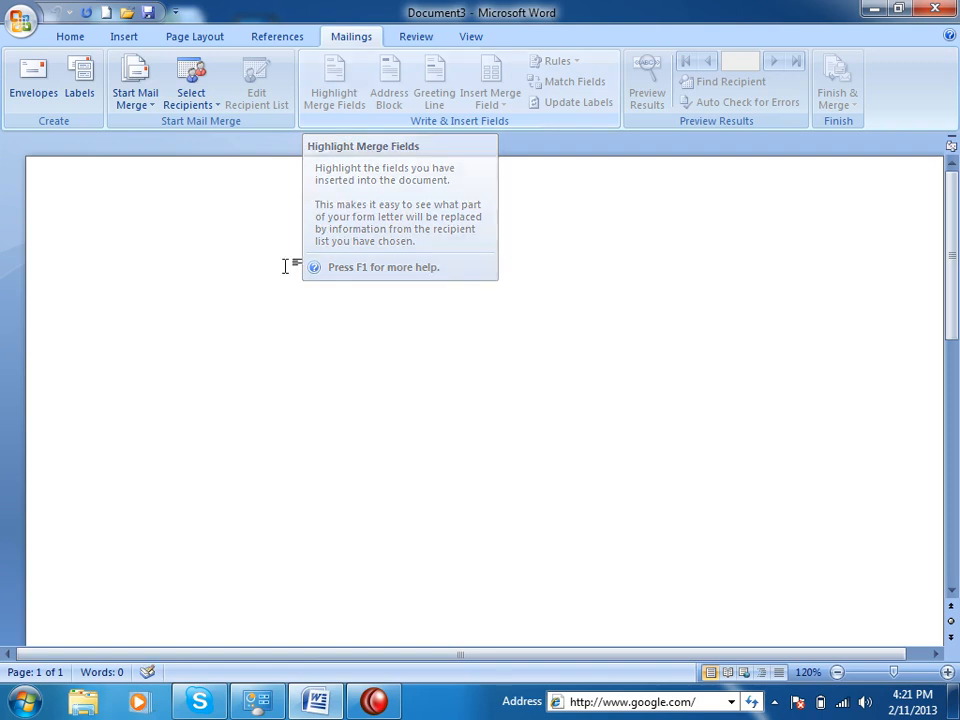
Type 'Mailing: Mailing command is used to mail or print or get text in many pages from a database.'.
{"action": "double_click", "coordinate": [129, 261]}
{"action": "left_click", "coordinate": [503, 325]}
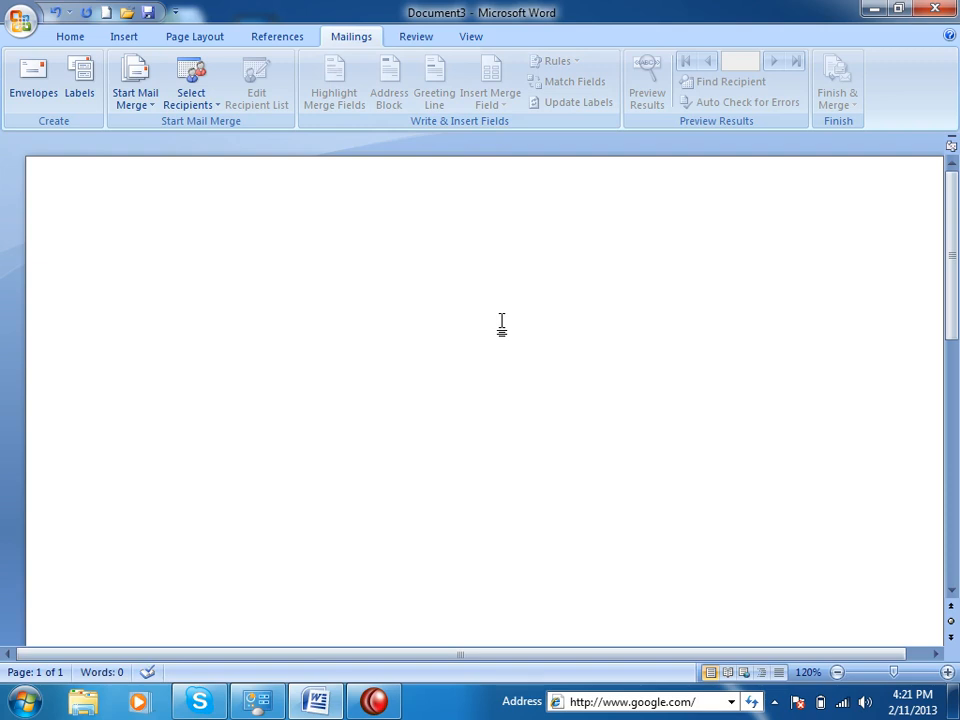
{"action": "type", "text": "Mailing: Mailing "}
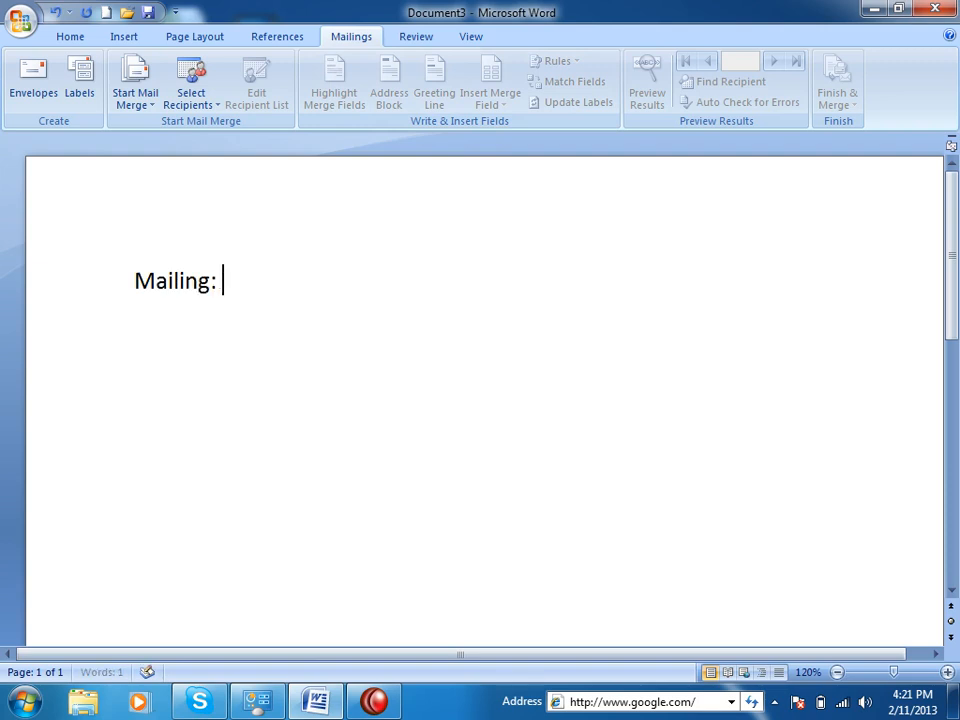
{"action": "type", "text": "command isu"}
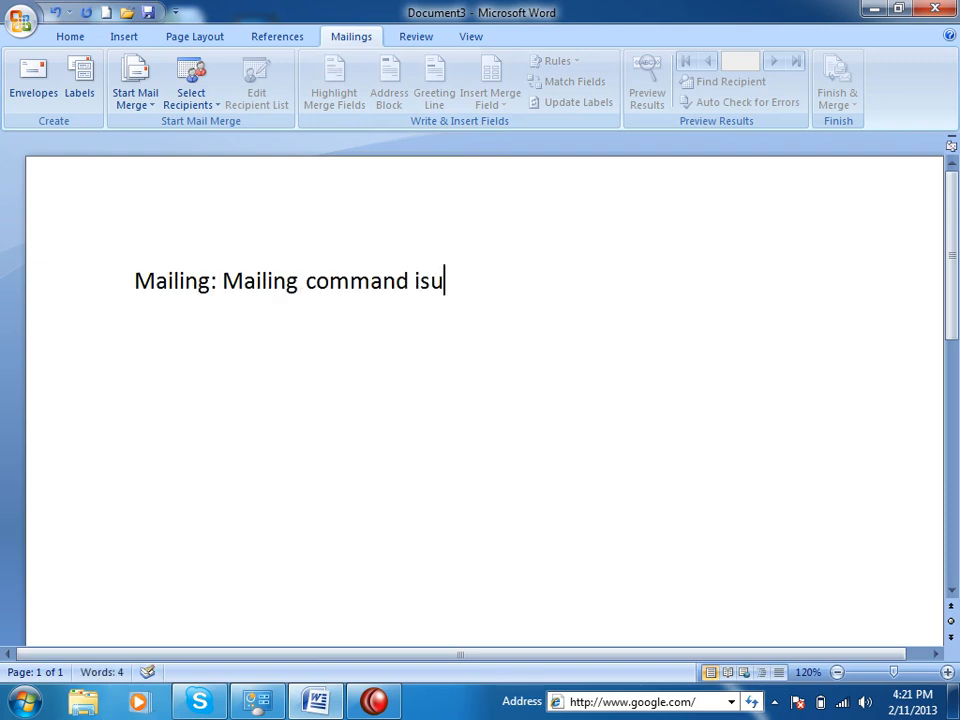
{"action": "key", "text": "BackSpace"}
{"action": "type", "text": "used to mail s"}
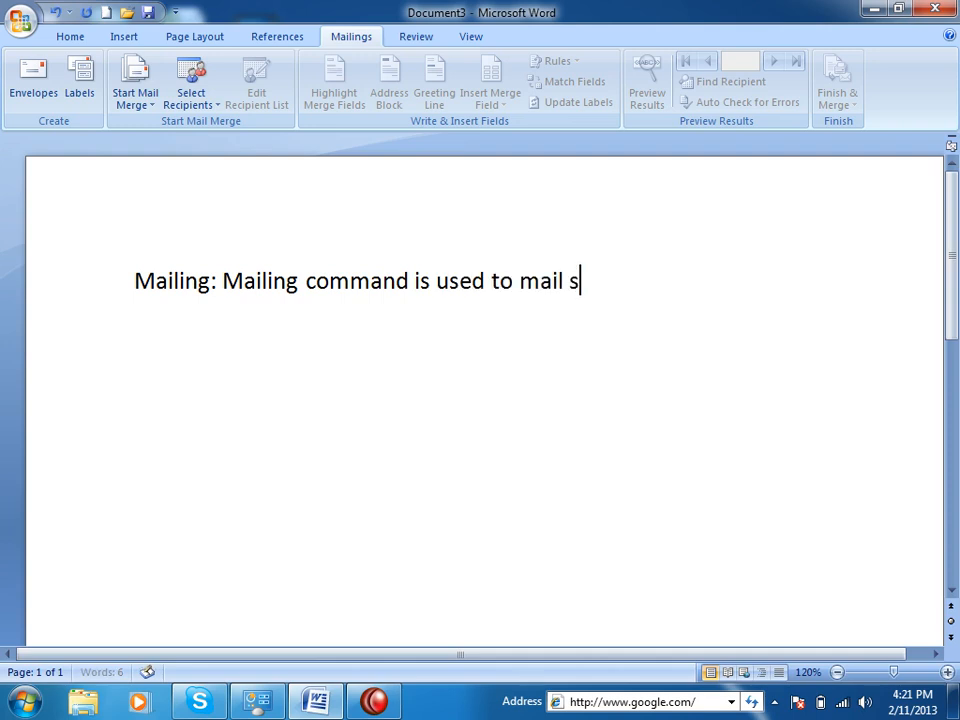
{"action": "key", "text": "BackSpace"}
{"action": "type", "text": "or print or "}
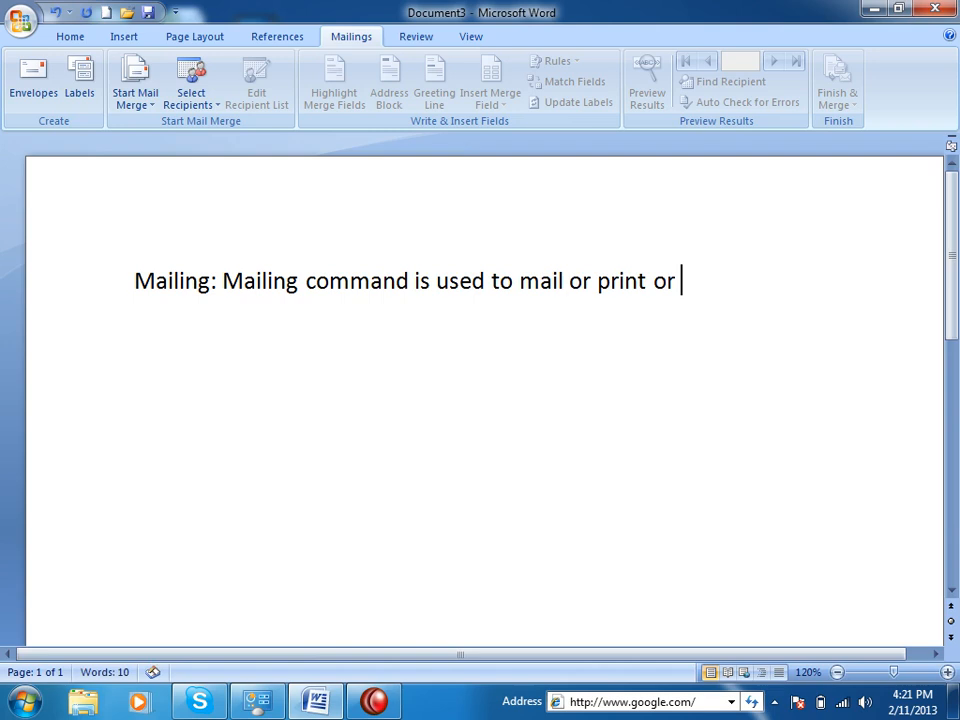
{"action": "type", "text": "get "}
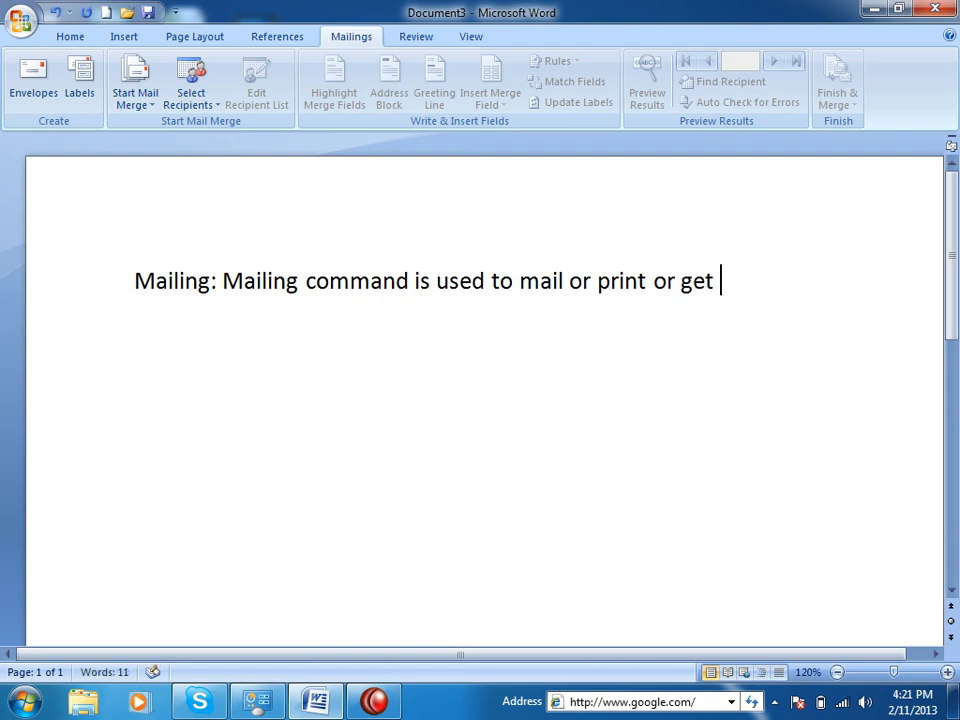
{"action": "type", "text": "text in"}
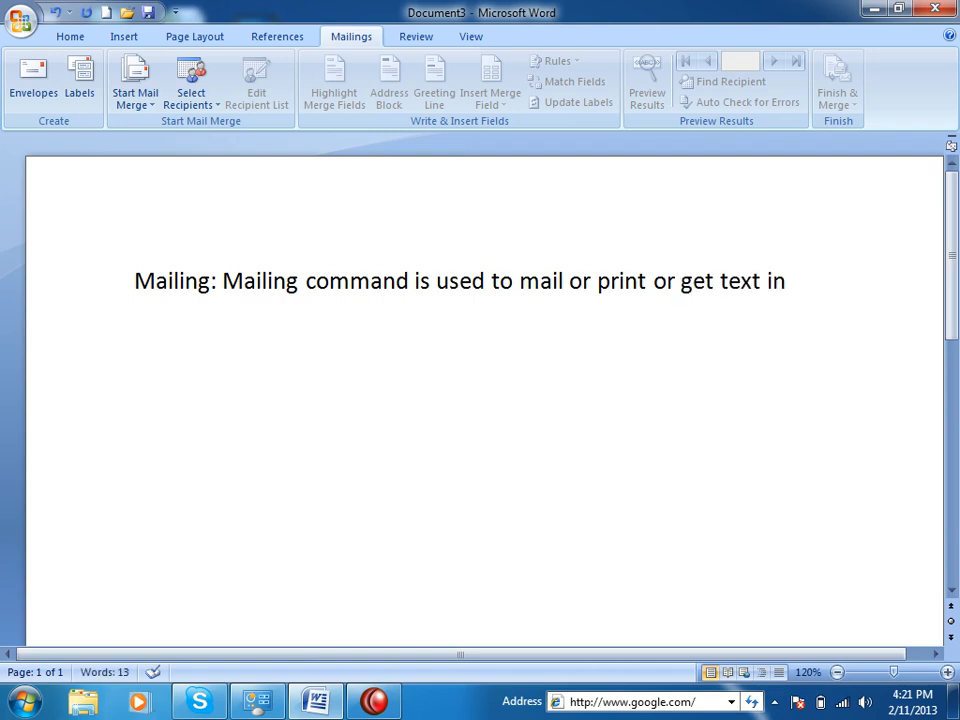
{"action": "type", "text": " many pages throg"}
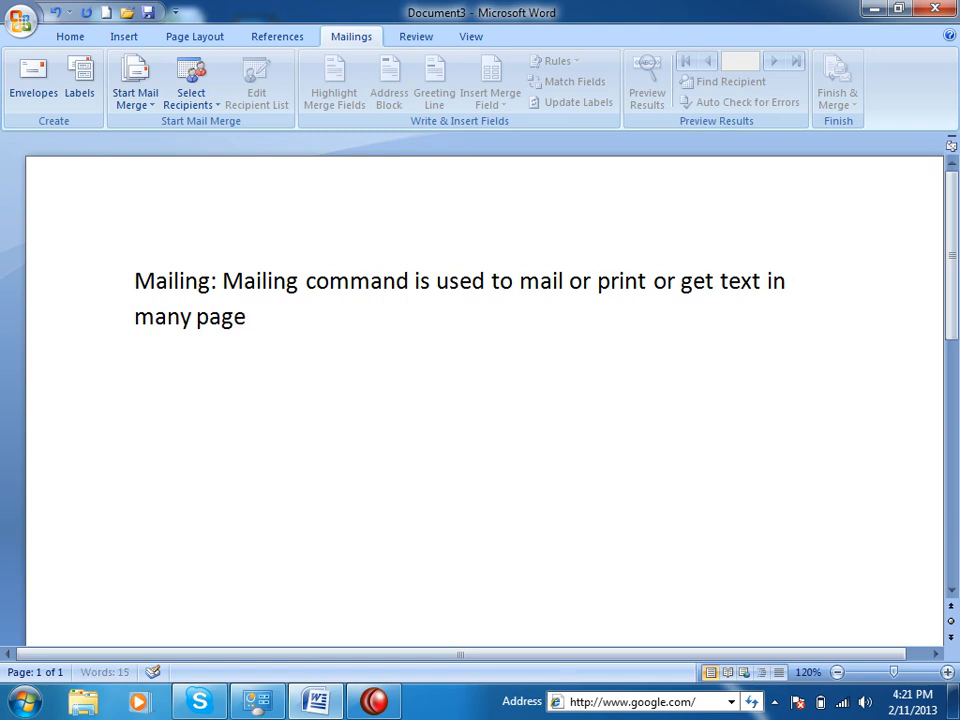
{"action": "key", "text": "BackSpace"}
{"action": "key", "text": "BackSpace"}
{"action": "key", "text": "BackSpace"}
{"action": "key", "text": "BackSpace"}
{"action": "key", "text": "BackSpace"}
{"action": "type", "text": "from d"}
{"action": "key", "text": "BackSpace"}
{"action": "type", "text": "a database."}
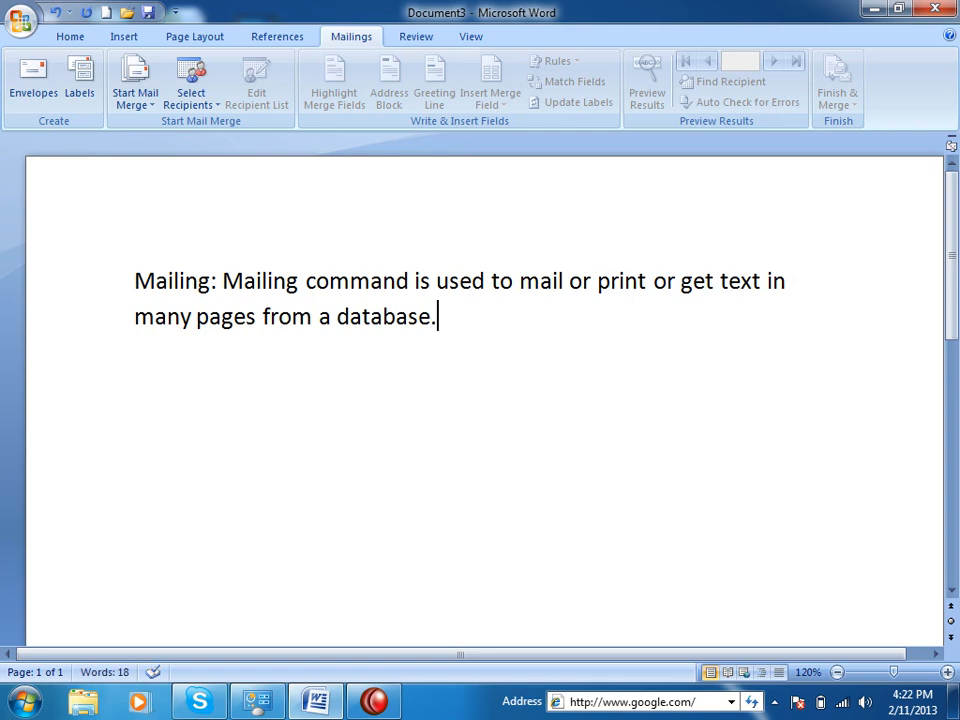
{"action": "key", "text": "Return"}
Add an equals-sign border and start a numbered list: 'Data Permanent Store', 'Print'.
{"action": "type", "text": "==============="}
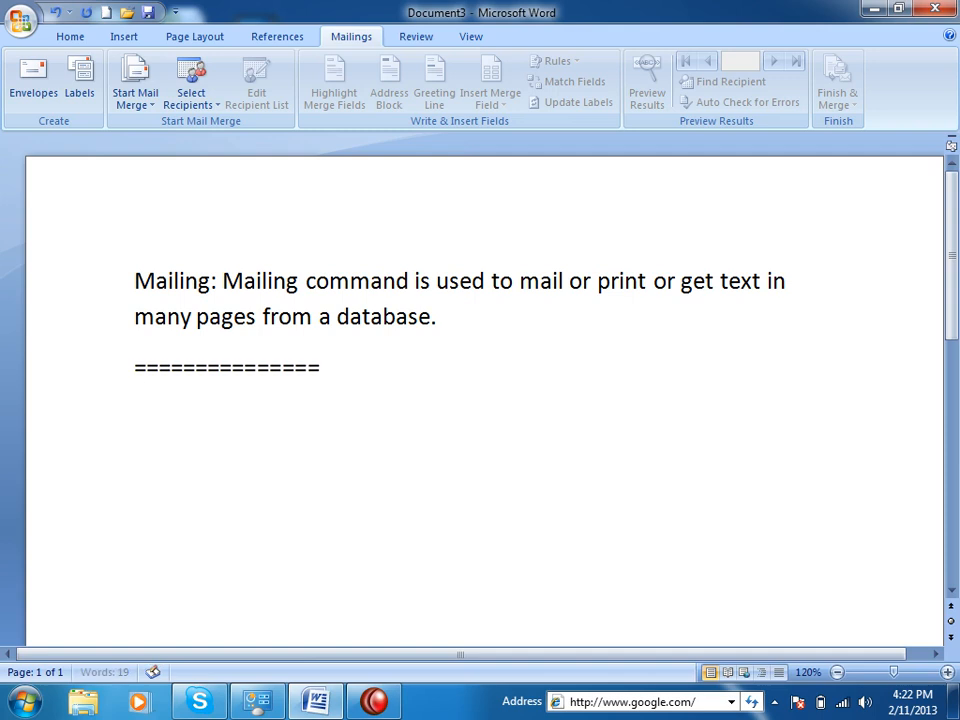
{"action": "key", "text": "Return"}
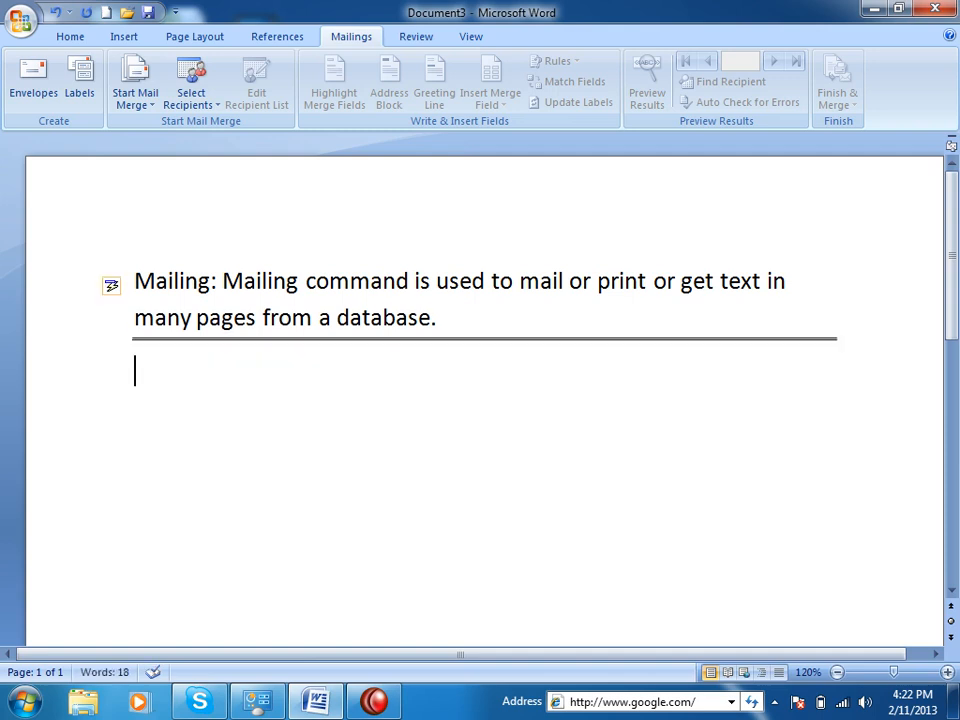
{"action": "type", "text": "1. "}
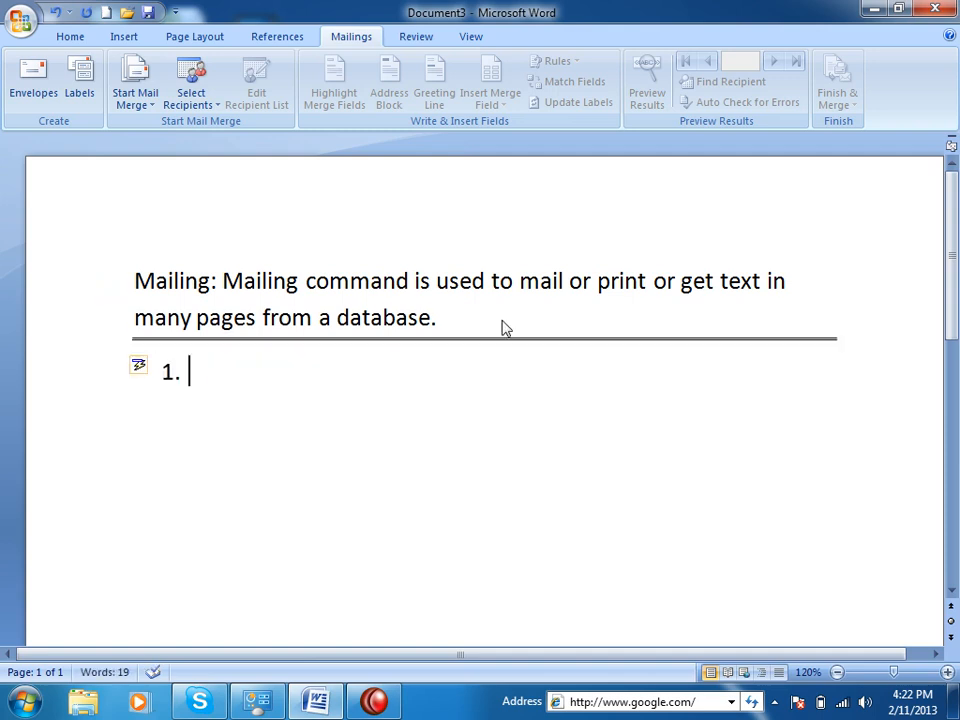
{"action": "type", "text": "Data Permanent Store"}
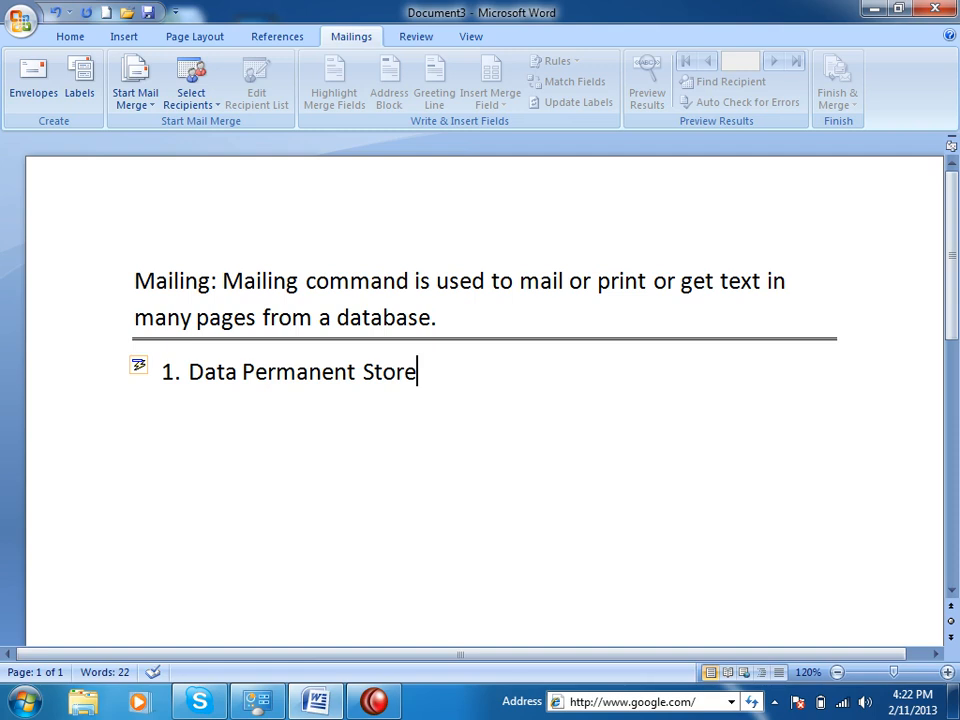
{"action": "key", "text": "Return"}
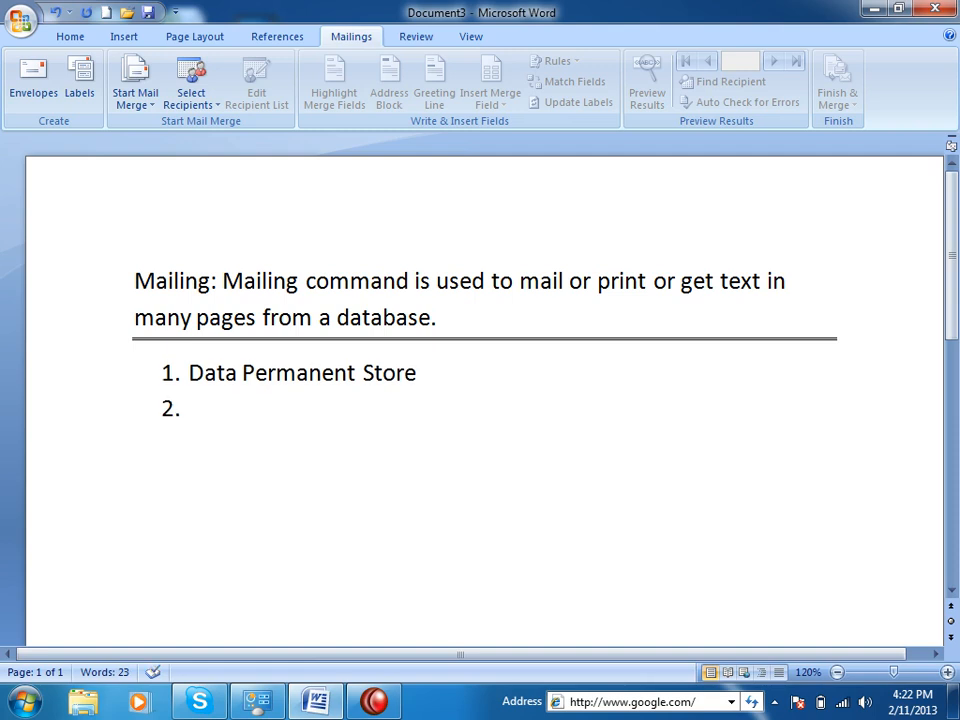
{"action": "type", "text": "Print"}
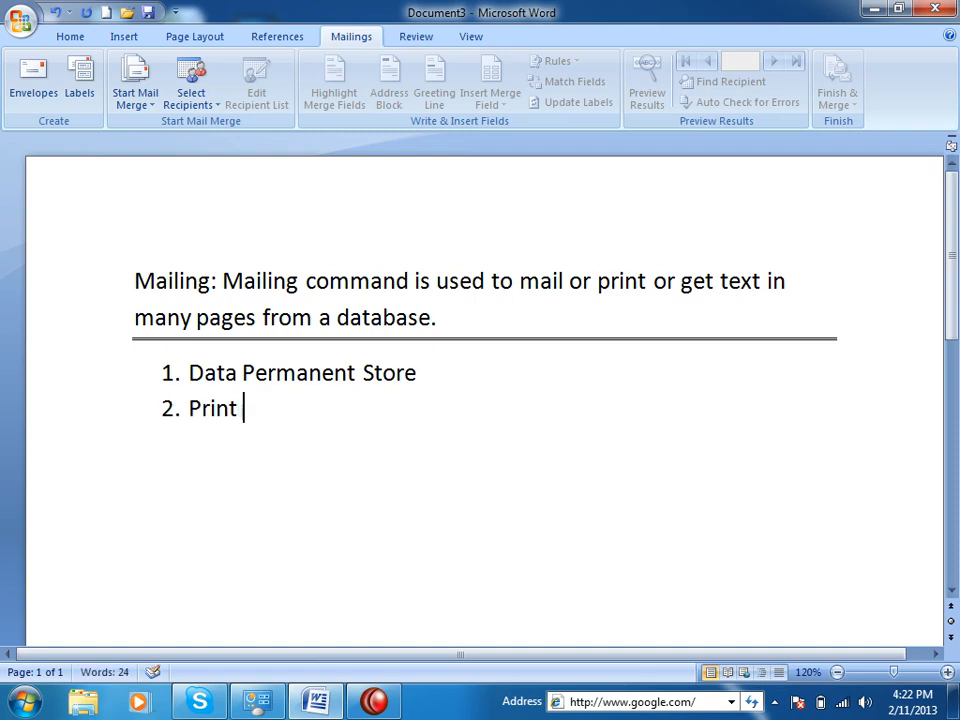
{"action": "key", "text": "Return"}
Add item 'Email or Send through Internet', then type 'I can put each record in a single page or many pages.'.
{"action": "type", "text": "Email Sen"}
{"action": "key", "text": "BackSpace"}
{"action": "key", "text": "BackSpace"}
{"action": "key", "text": "BackSpace"}
{"action": "type", "text": "or E"}
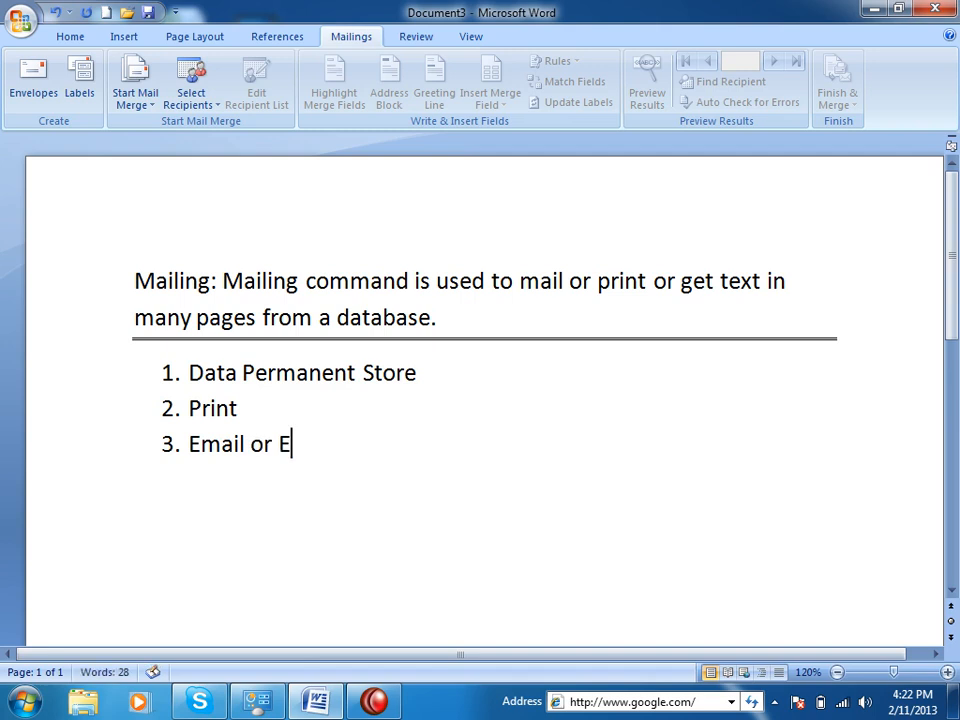
{"action": "key", "text": "BackSpace"}
{"action": "type", "text": "Send throu"}
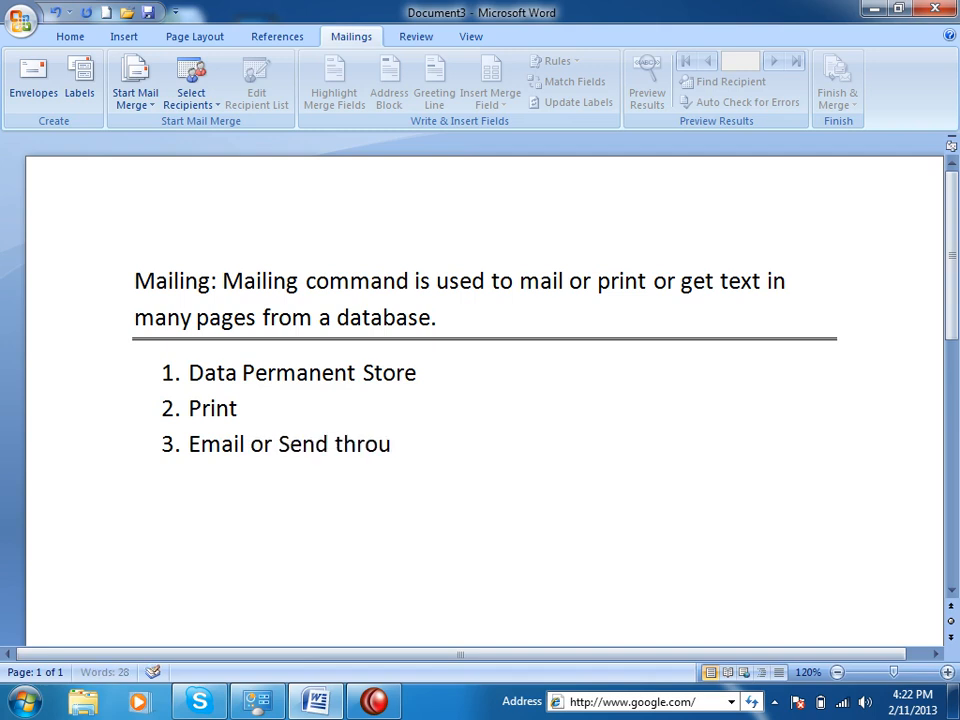
{"action": "type", "text": "gh Intenre"}
{"action": "key", "text": "BackSpace"}
{"action": "key", "text": "BackSpace"}
{"action": "key", "text": "BackSpace"}
{"action": "type", "text": "rnet"}
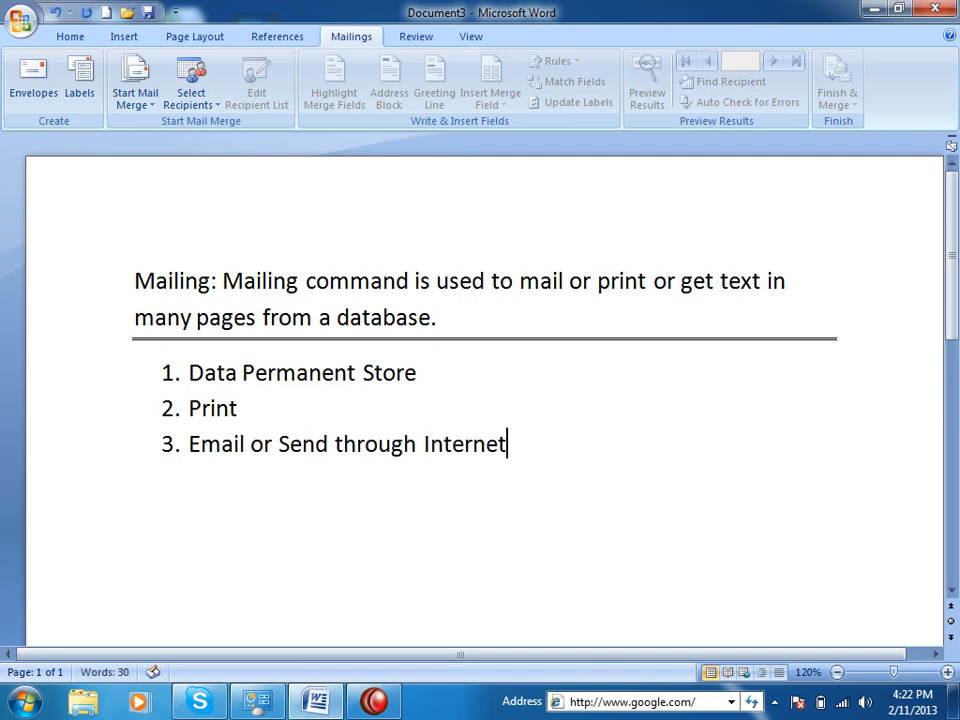
{"action": "key", "text": "Return"}
{"action": "type", "text": "I can put e"}
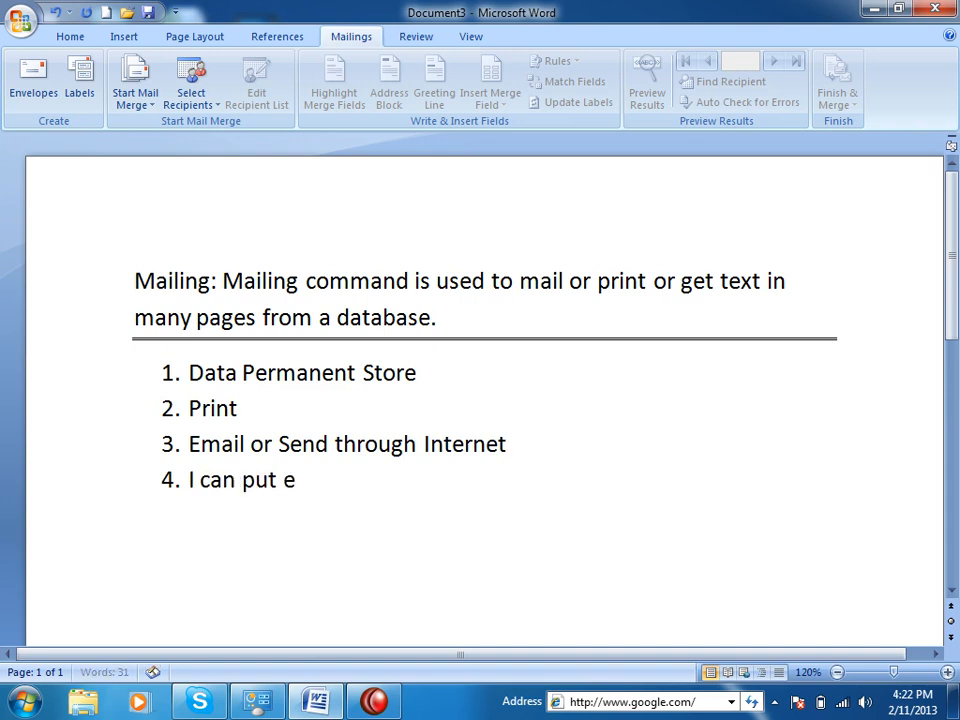
{"action": "type", "text": "ach record in"}
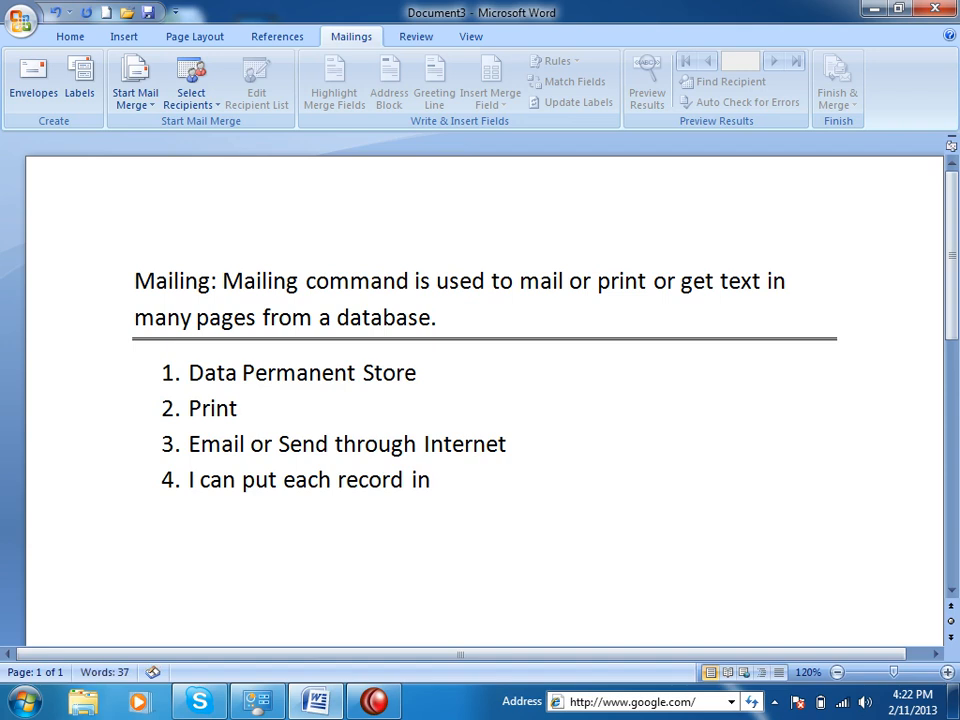
{"action": "type", "text": " a single page"}
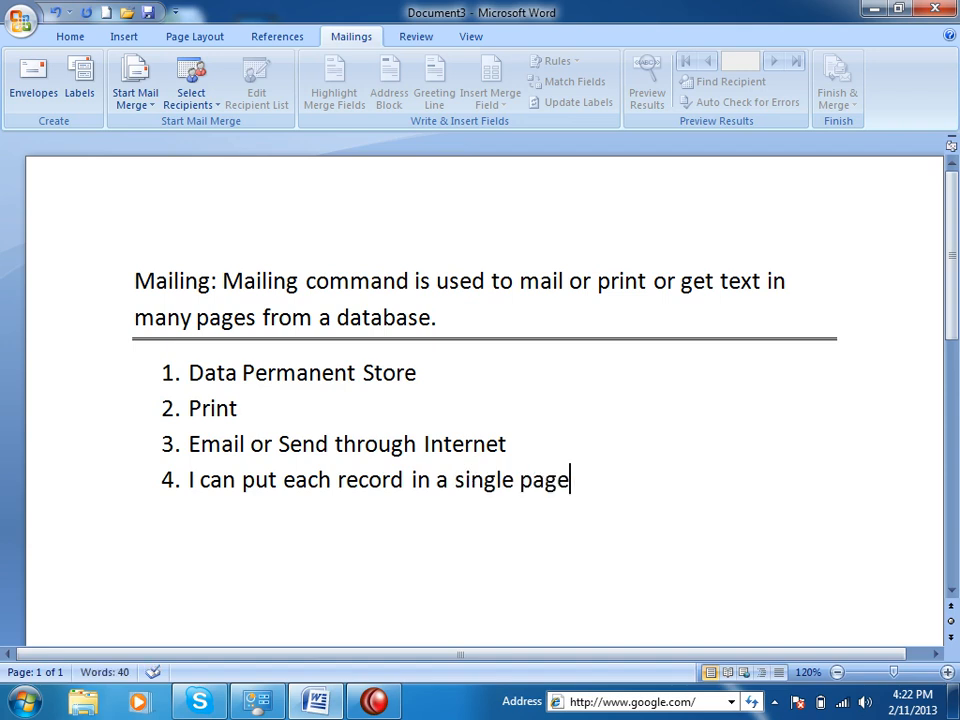
{"action": "type", "text": " or many pages."}
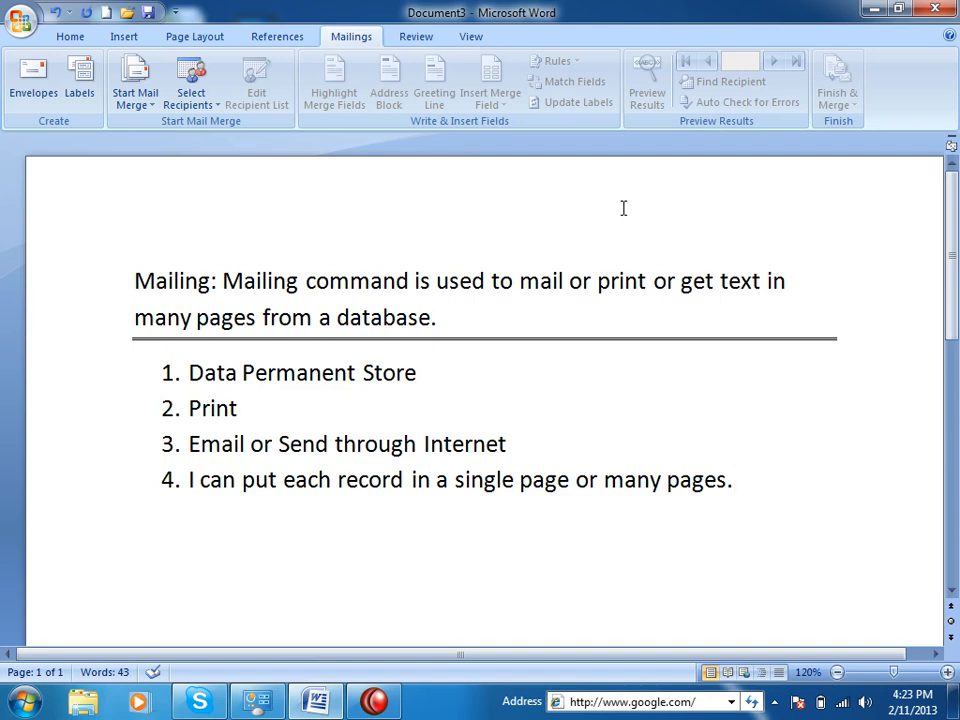
End the numbered list and add an equals-sign border below it.
{"action": "key", "text": "Return"}
{"action": "key", "text": "BackSpace"}
{"action": "key", "text": "BackSpace"}
{"action": "key", "text": "BackSpace"}
{"action": "type", "text": "==="}
{"action": "key", "text": "BackSpace"}
{"action": "key", "text": "BackSpace"}
{"action": "key", "text": "BackSpace"}
{"action": "key", "text": "Return"}
{"action": "key", "text": "Return"}
{"action": "type", "text": "======"}
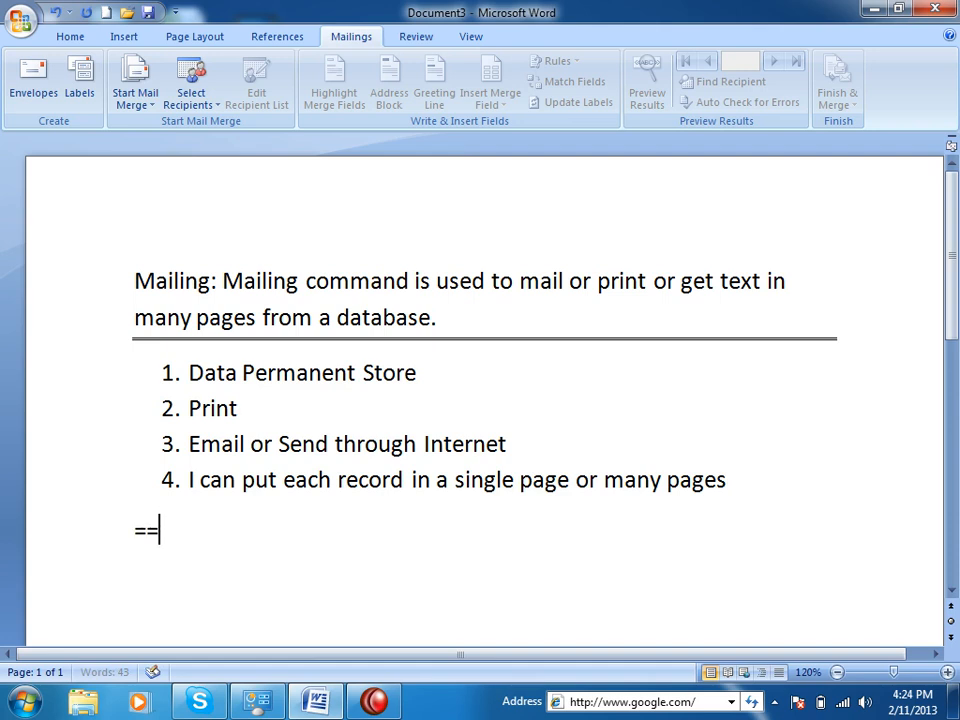
{"action": "key", "text": "BackSpace"}
{"action": "type", "text": "============="}
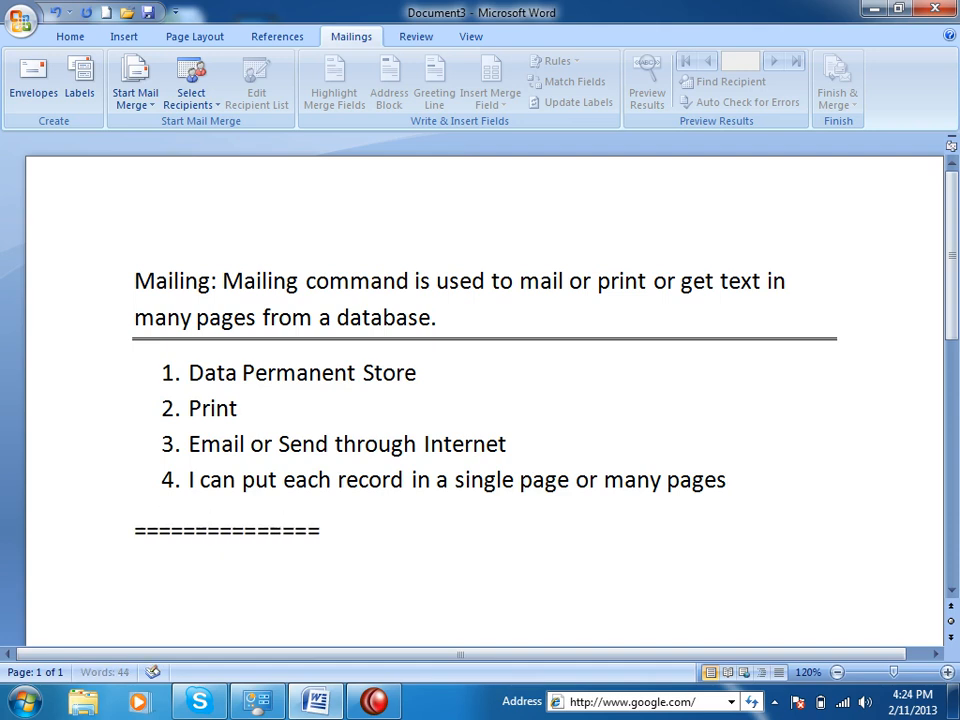
{"action": "key", "text": "Return"}
Type the lines 'Database' and 'Data +Base (Permanent)', leaving a new line below.
{"action": "type", "text": "Database"}
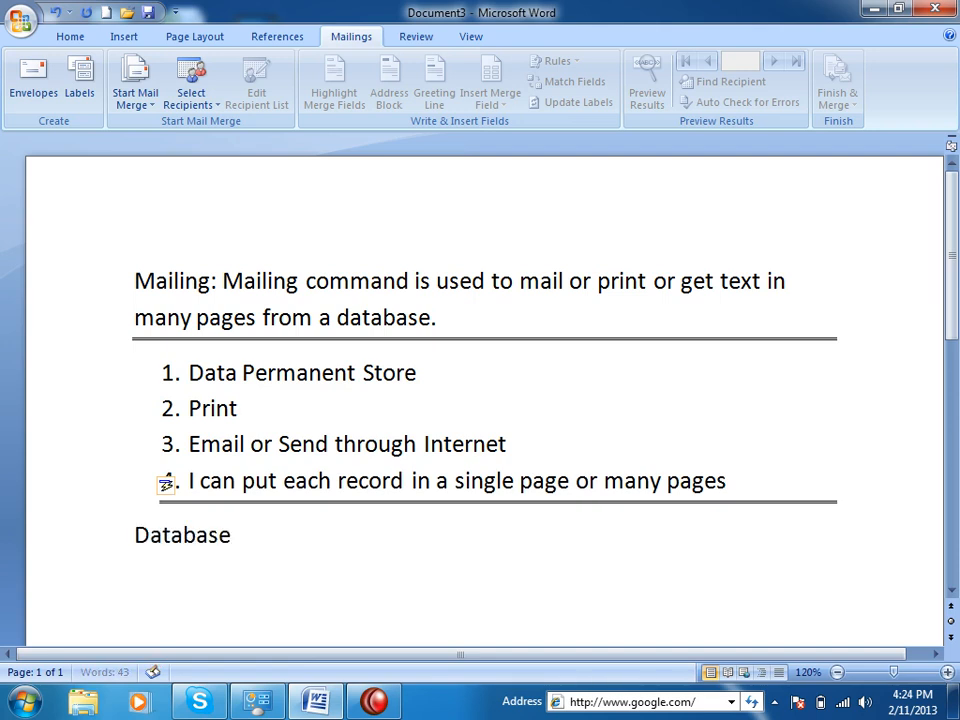
{"action": "key", "text": "Return"}
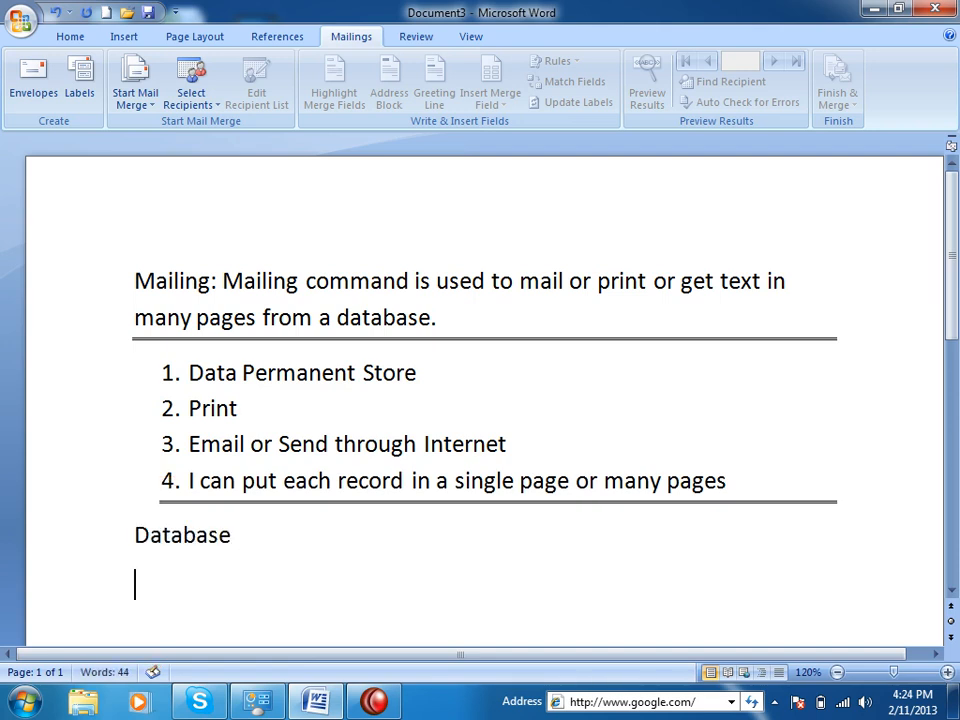
{"action": "type", "text": "Datab"}
{"action": "key", "text": "BackSpace"}
{"action": "type", "text": "+Base"}
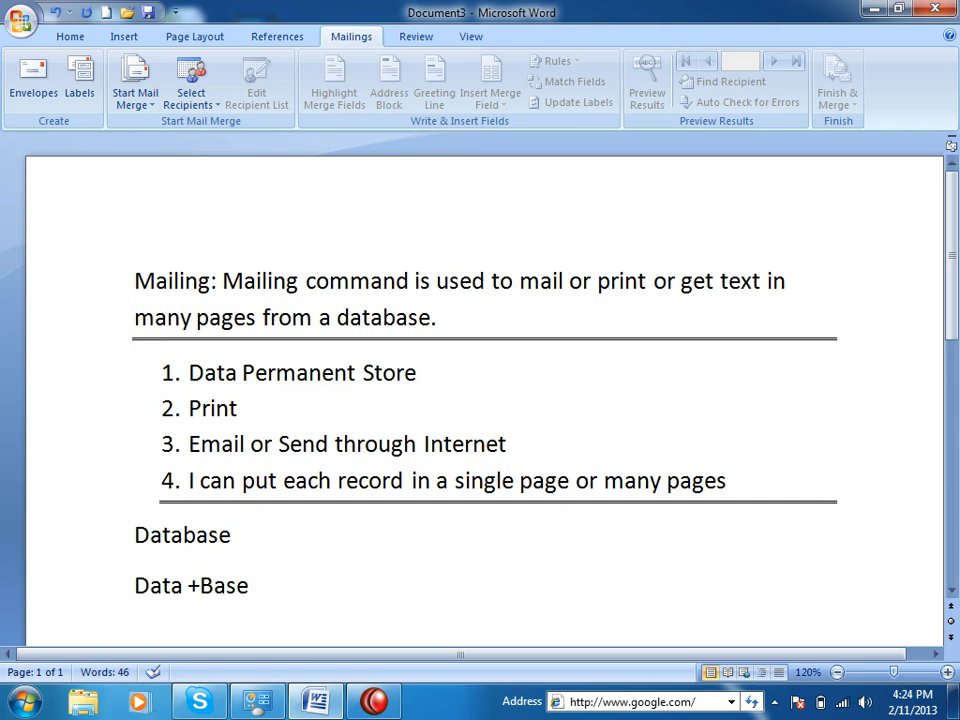
{"action": "type", "text": "(Permanent)"}
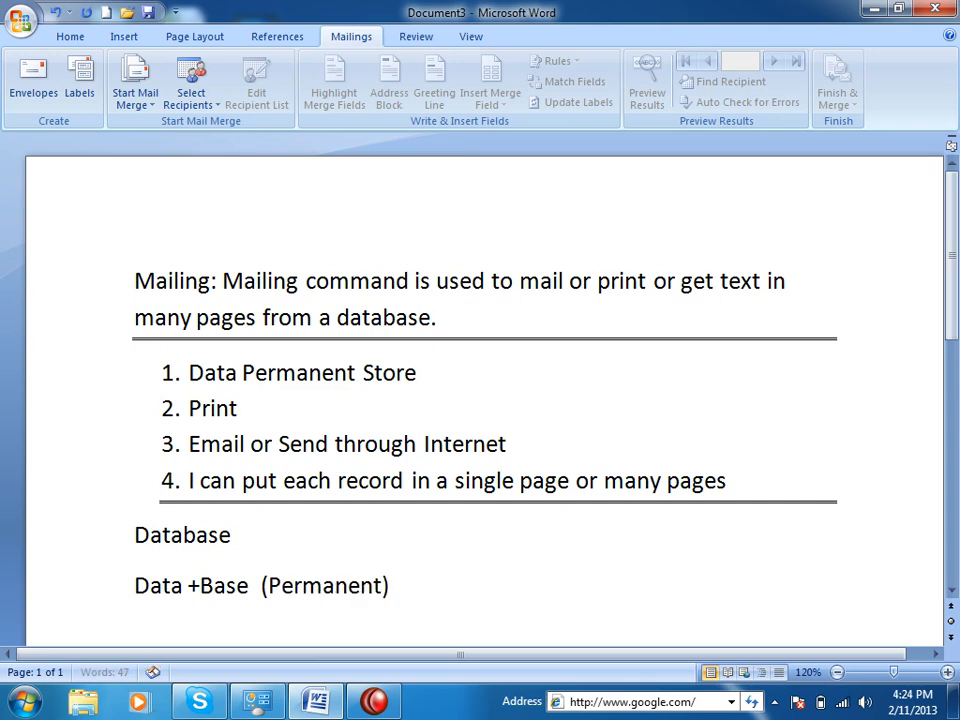
{"action": "key", "text": "Return"}
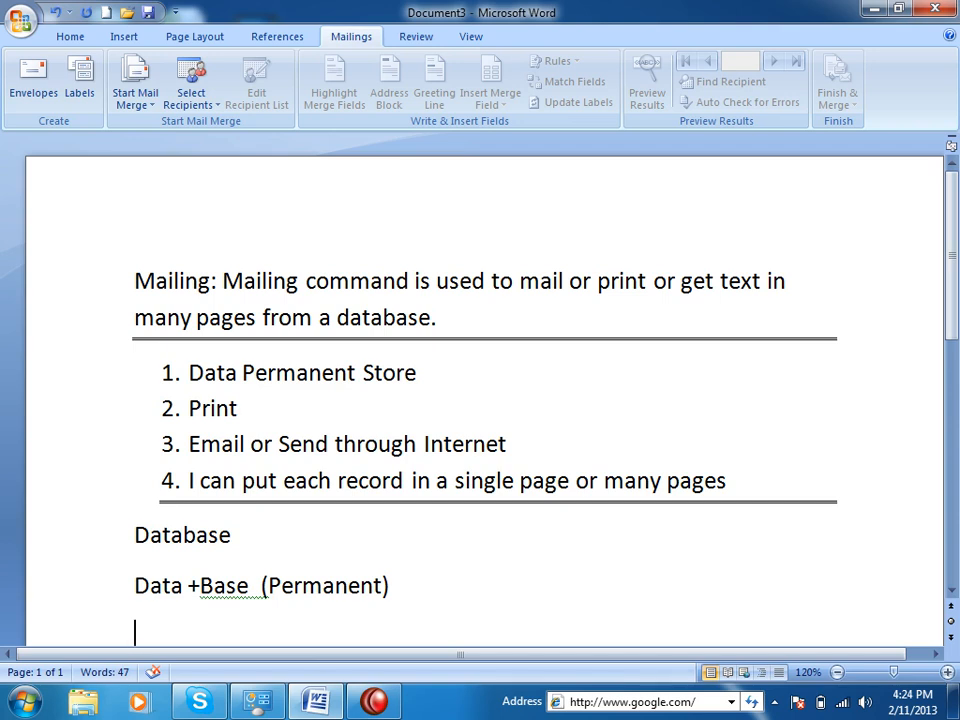
{"action": "scroll", "coordinate": [332, 465], "scroll_direction": "down", "scroll_amount": 3}
{"action": "scroll", "coordinate": [330, 466], "scroll_direction": "up", "scroll_amount": 3}
{"action": "scroll", "coordinate": [329, 466], "scroll_direction": "down", "scroll_amount": 4}
Create a new document at font size 19 with numbered item 'Database Creation'.
{"action": "left_click", "coordinate": [107, 14]}
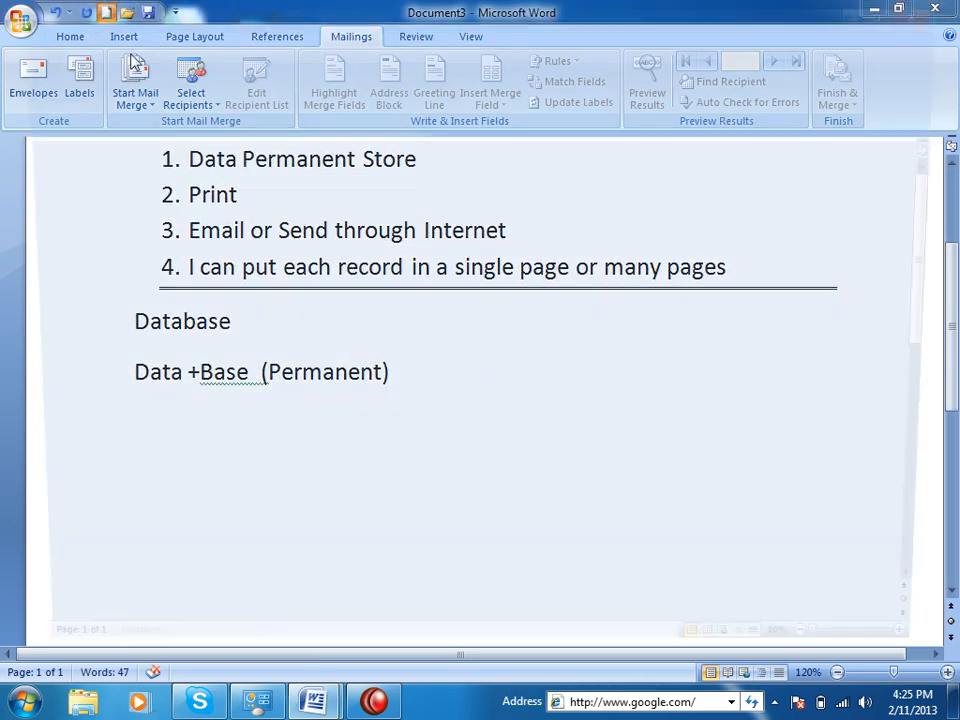
{"action": "key", "text": "ctrl+]"}
{"action": "key", "text": "ctrl+]"}
{"action": "key", "text": "ctrl+]"}
{"action": "key", "text": "ctrl+]"}
{"action": "key", "text": "ctrl+]"}
{"action": "key", "text": "ctrl+]"}
{"action": "key", "text": "ctrl+]"}
{"action": "key", "text": "ctrl+]"}
{"action": "type", "text": "1. Data"}
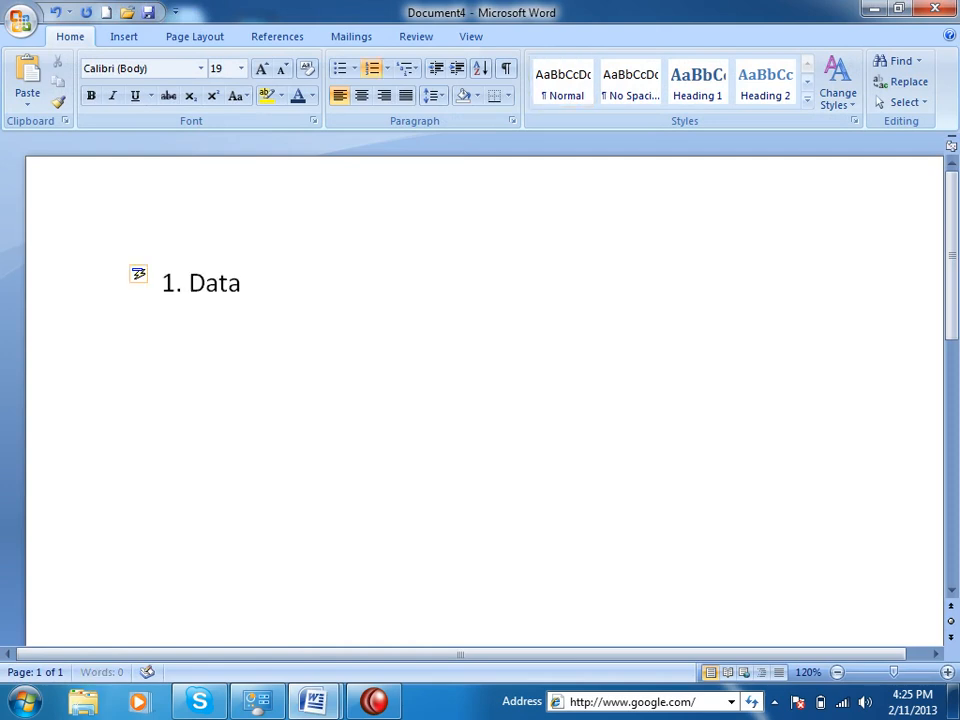
{"action": "type", "text": "base "}
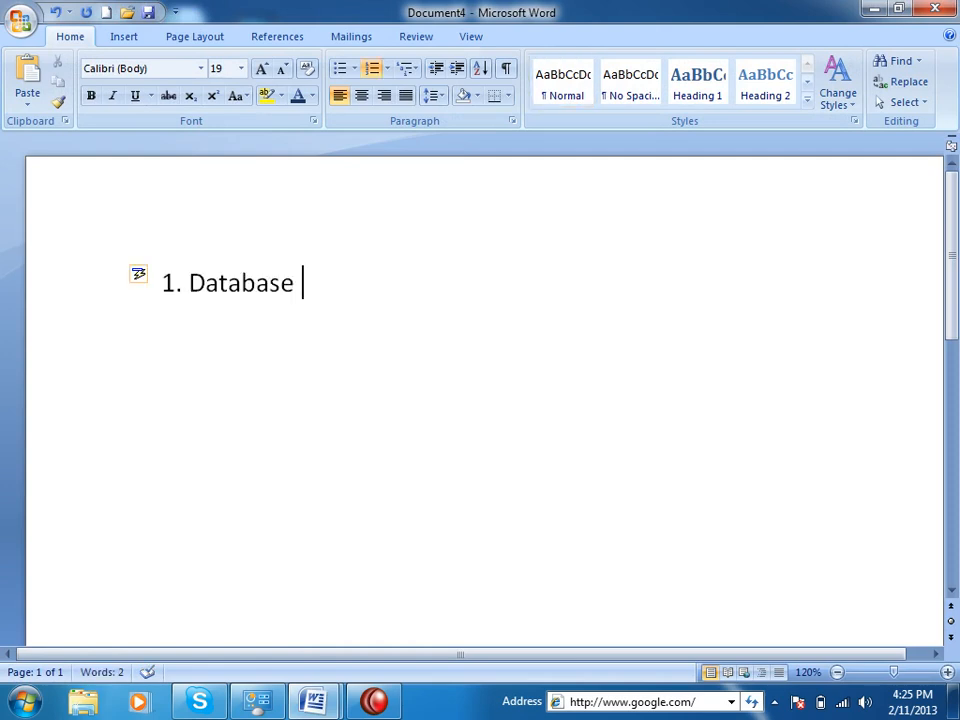
{"action": "type", "text": "Creation"}
{"action": "key", "text": "Return"}
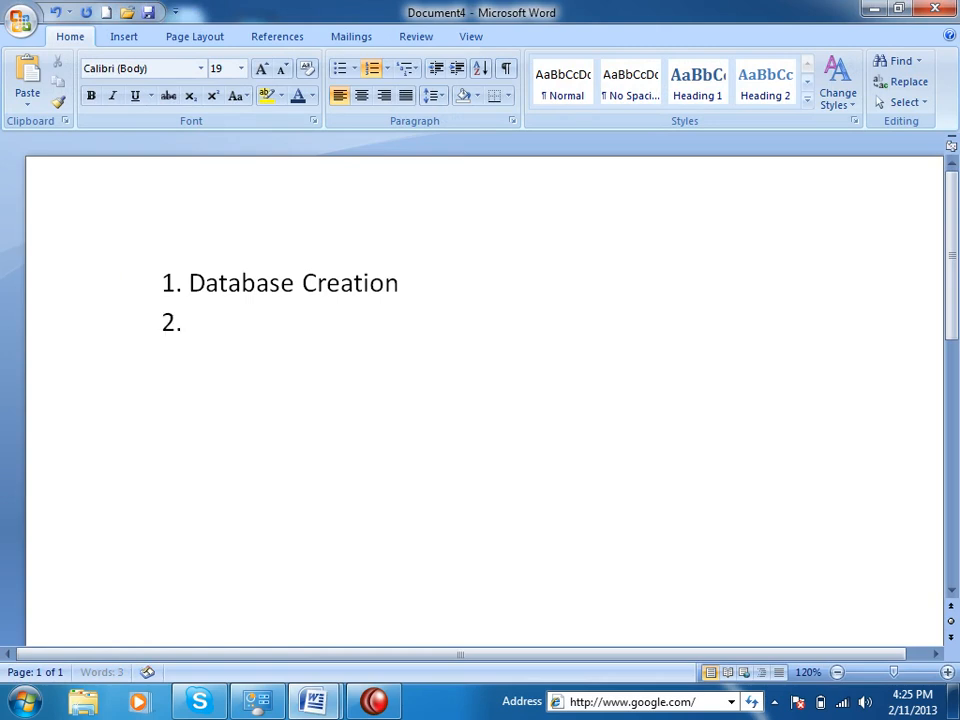
Add items 'Data feeding' and 'Reporting and Messaging', then end the numbering.
{"action": "type", "text": "Data feeding"}
{"action": "key", "text": "Return"}
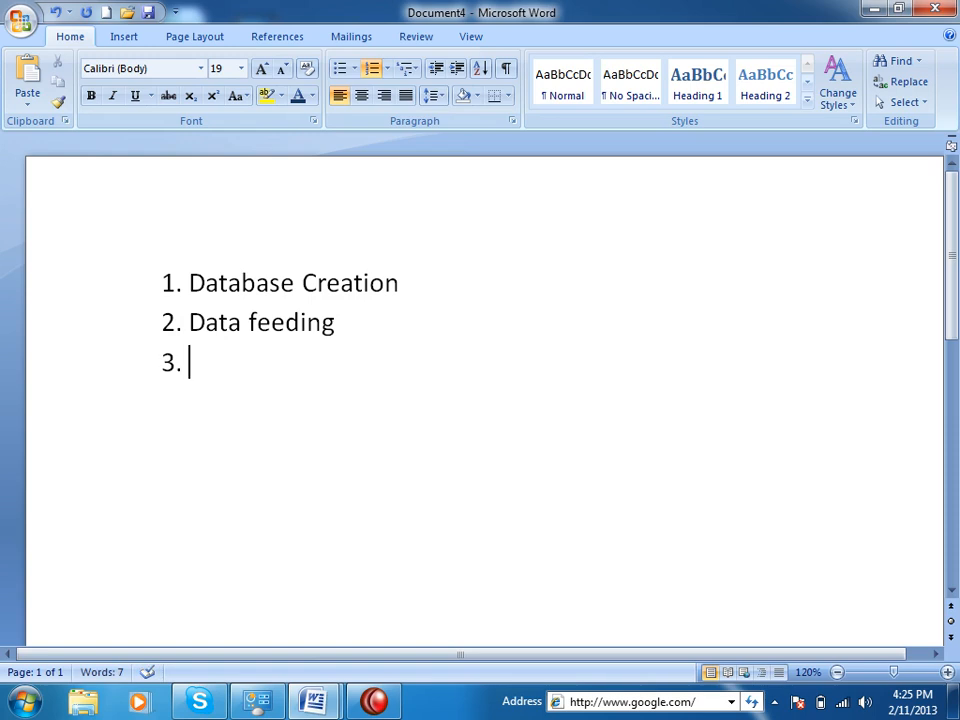
{"action": "type", "text": "Reporting and Messai"}
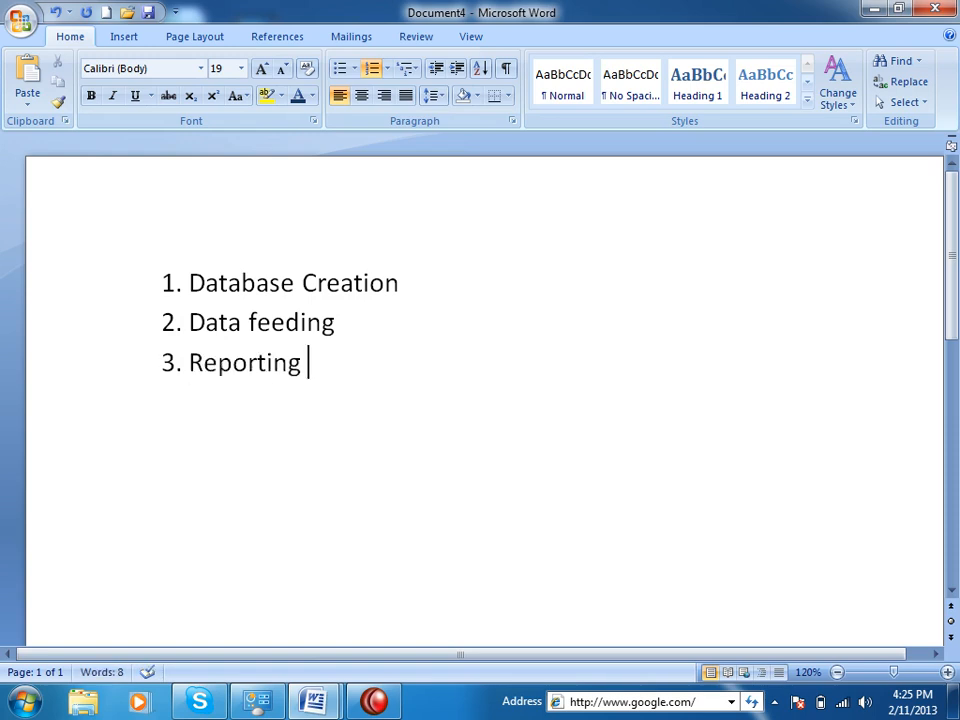
{"action": "key", "text": "BackSpace"}
{"action": "type", "text": "ging"}
{"action": "key", "text": "Return"}
{"action": "key", "text": "BackSpace"}
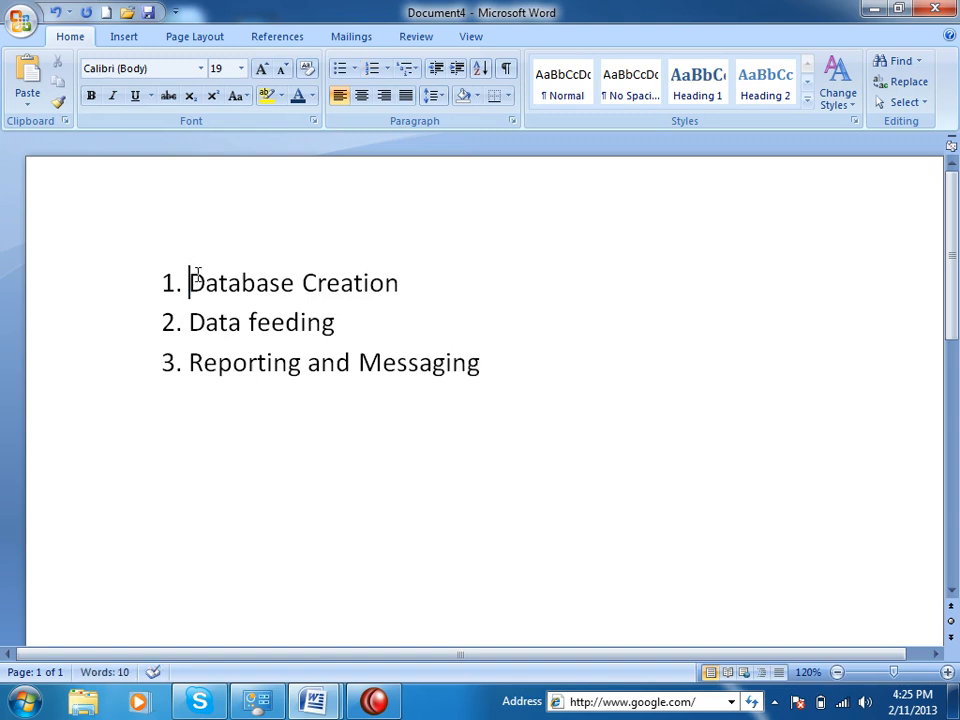
Select the text of each list item in turn, then deselect below the list.
{"action": "left_click_drag", "start_coordinate": [191, 281], "coordinate": [420, 277]}
{"action": "left_click_drag", "start_coordinate": [190, 322], "coordinate": [350, 325]}
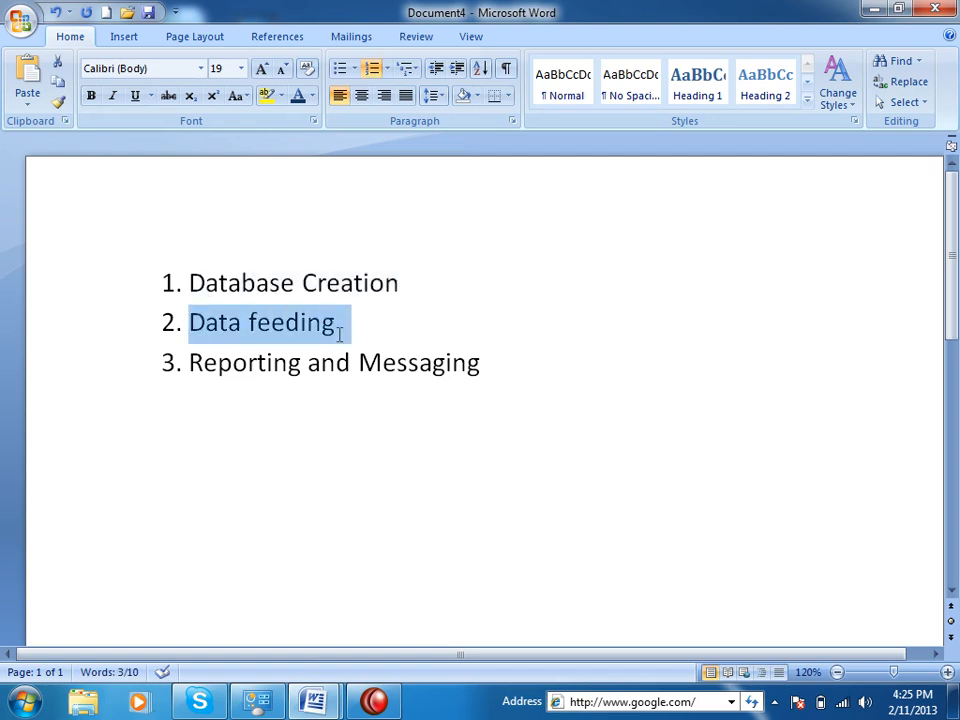
{"action": "left_click_drag", "start_coordinate": [206, 362], "coordinate": [320, 364]}
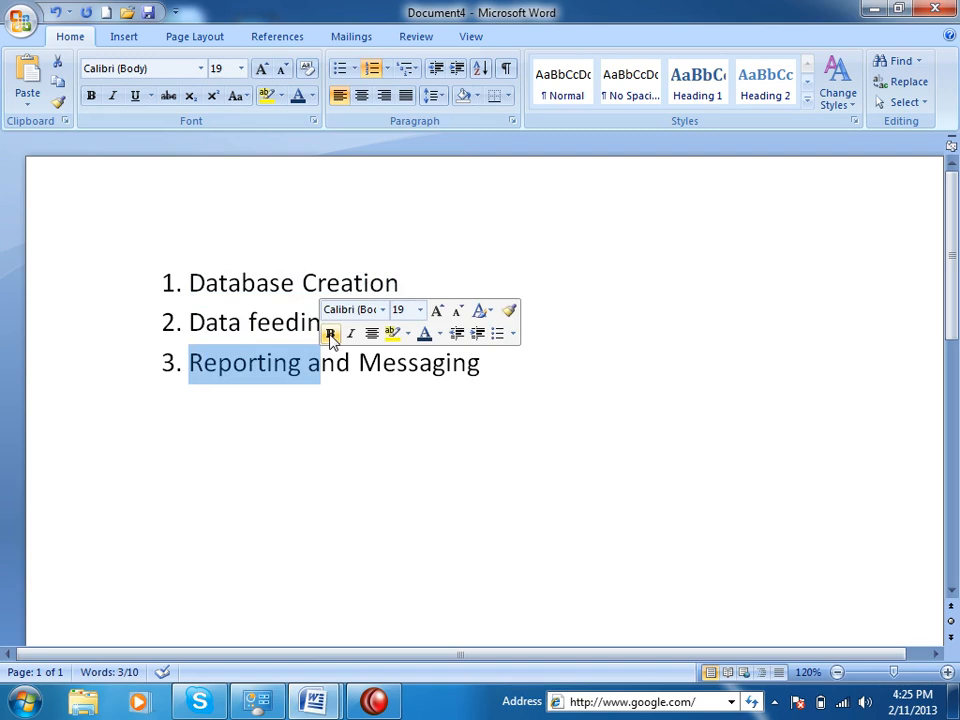
{"action": "left_click", "coordinate": [626, 499]}
Close Document4 and Document3 without saving, then start a new blank document with the Mailings tools showing.
{"action": "key", "text": "alt+F4"}
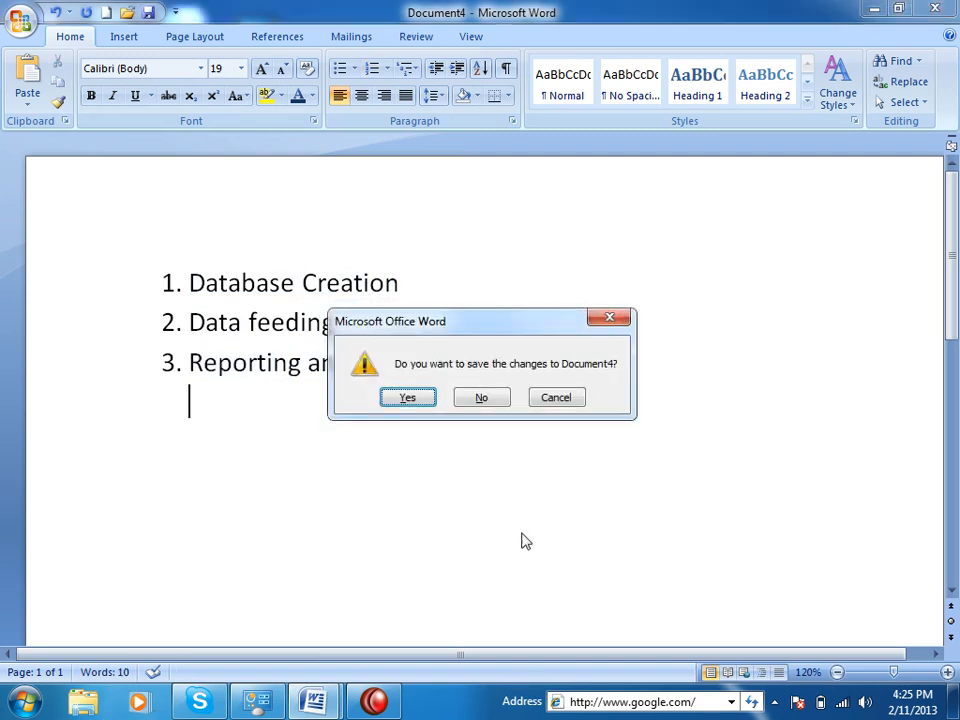
{"action": "left_click", "coordinate": [480, 400]}
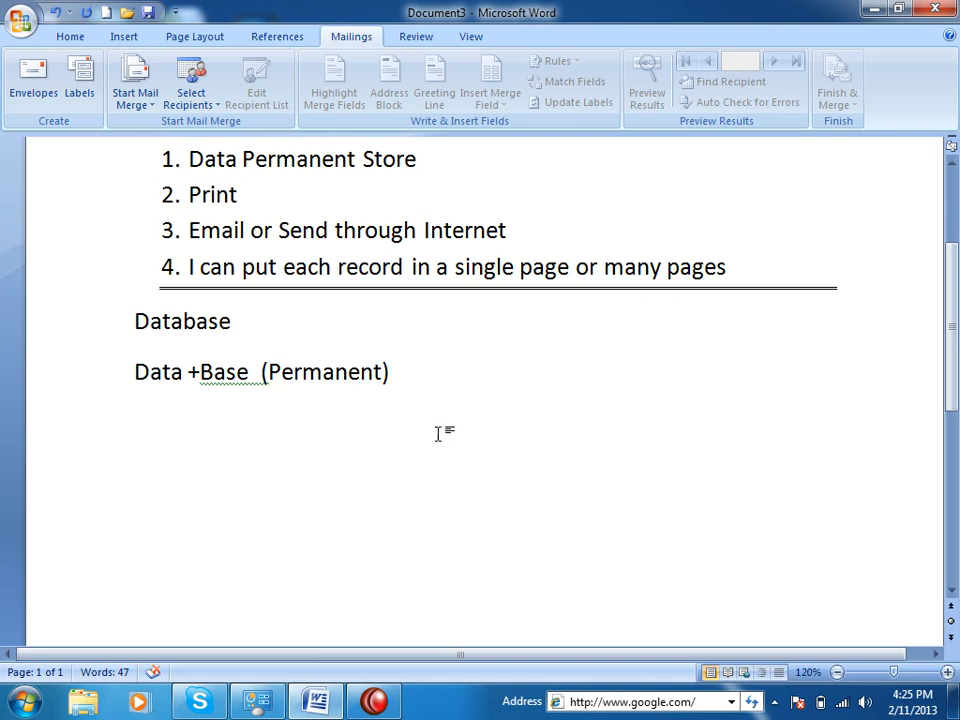
{"action": "key", "text": "alt+F4"}
{"action": "left_click", "coordinate": [480, 398]}
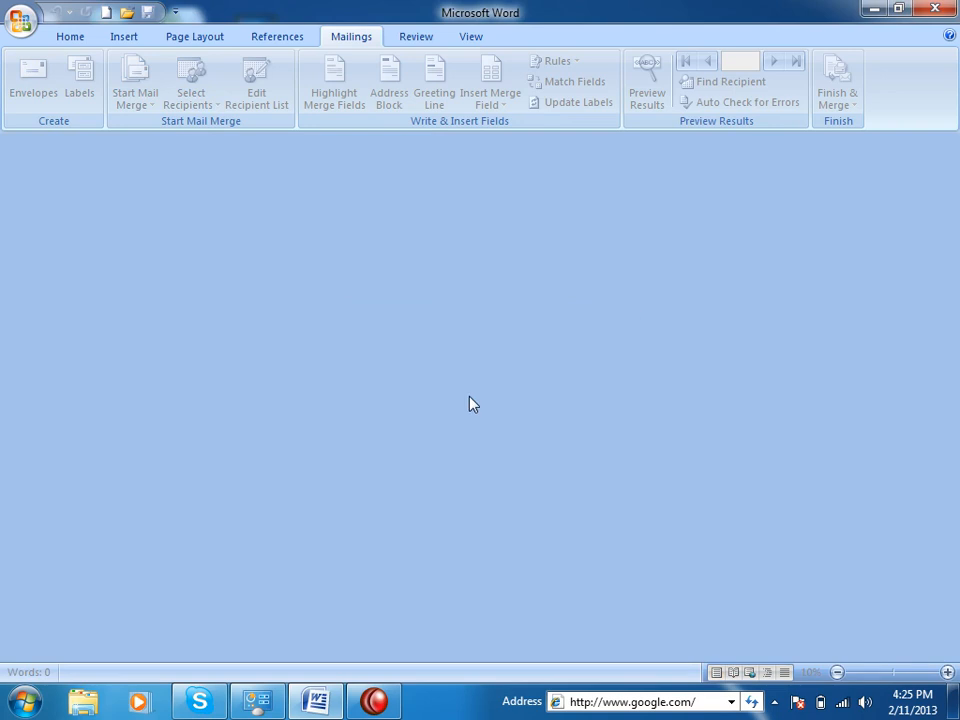
{"action": "left_click", "coordinate": [105, 13]}
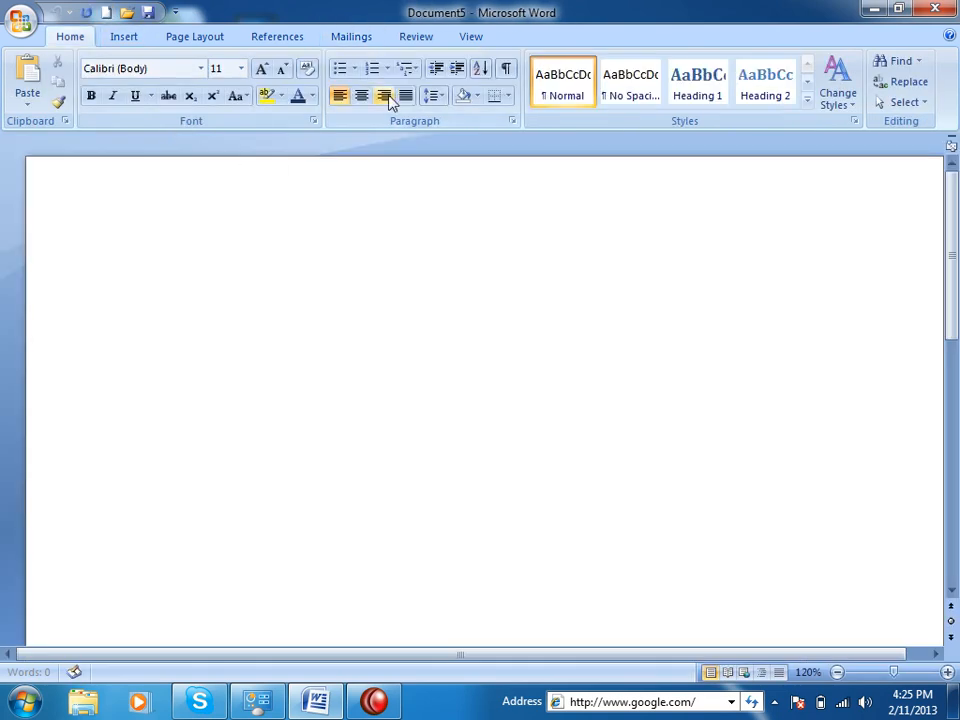
{"action": "left_click", "coordinate": [362, 38]}
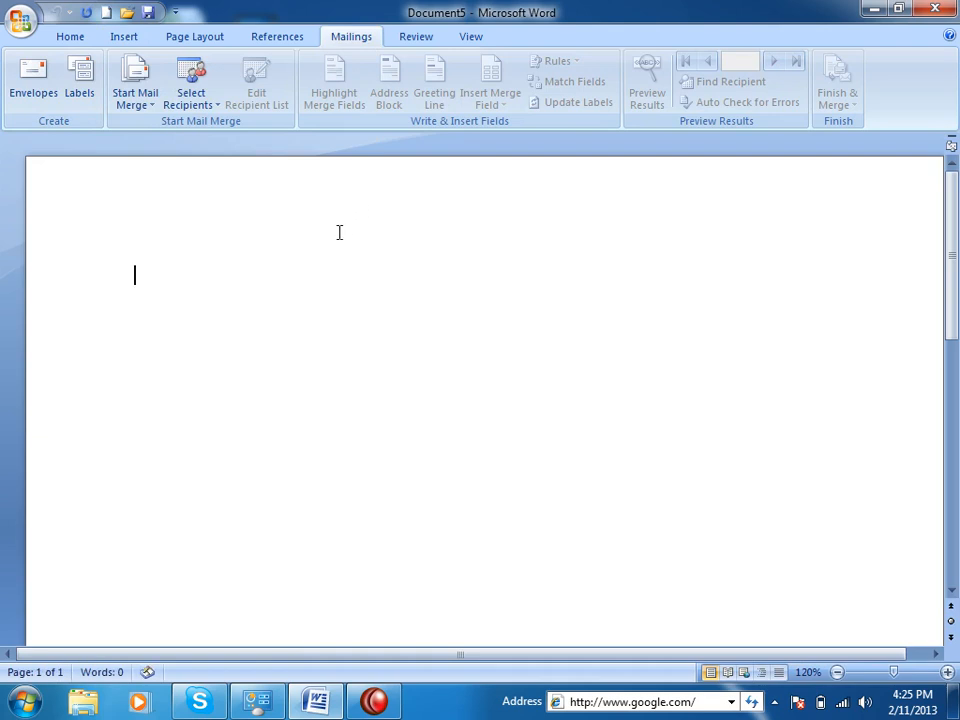
Set the merge type to E-Mail Messages, revert to Normal Word Document, and reopen Start Mail Merge.
{"action": "left_click", "coordinate": [137, 110]}
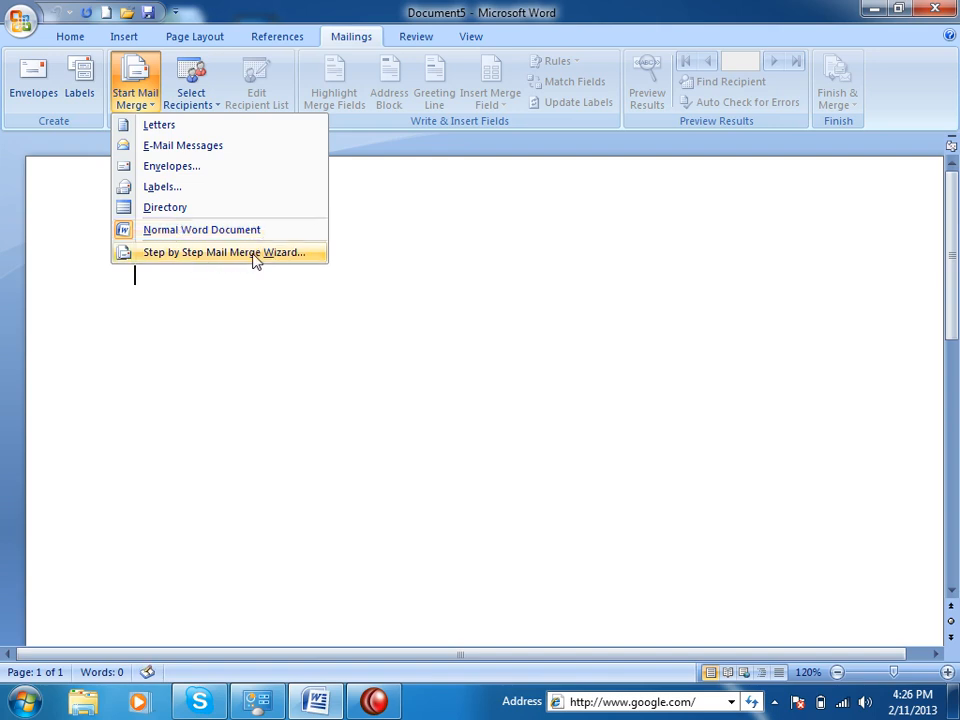
{"action": "left_click", "coordinate": [166, 148]}
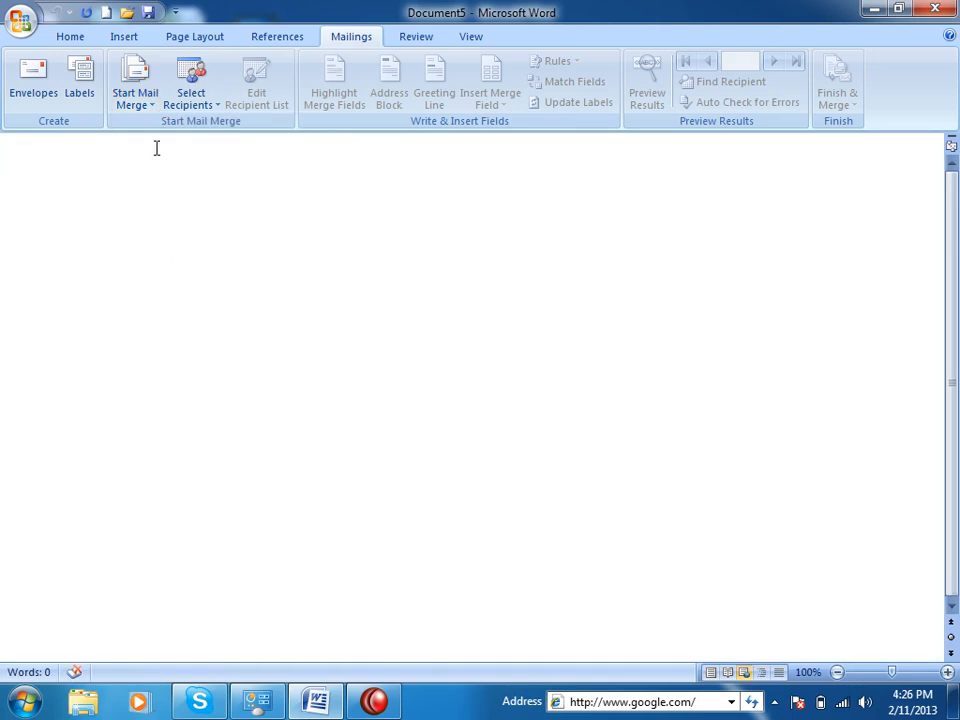
{"action": "left_click", "coordinate": [135, 97]}
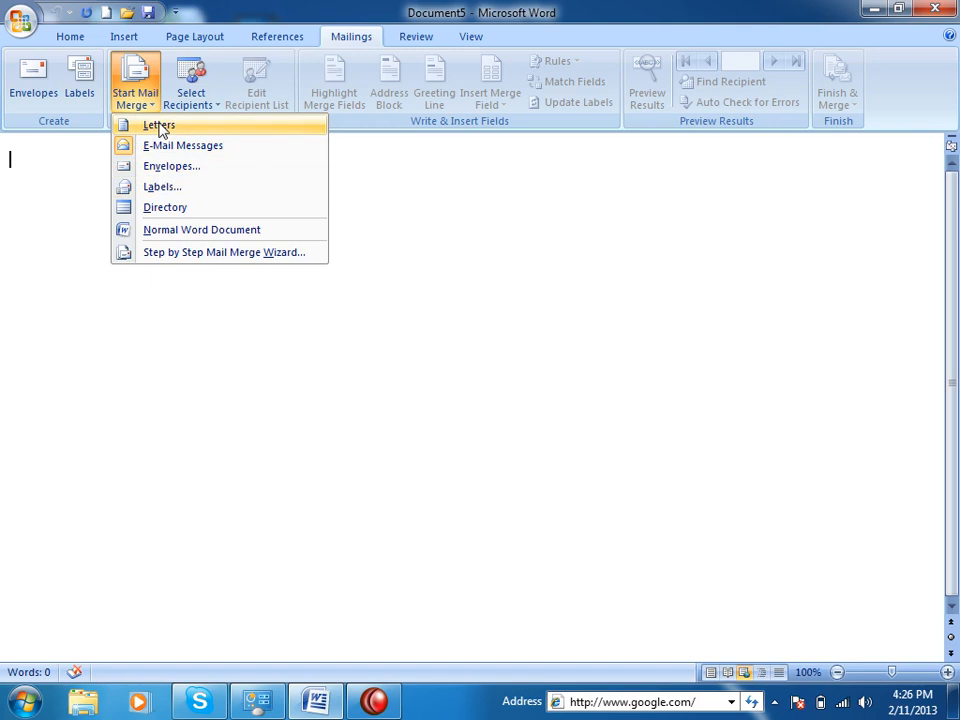
{"action": "left_click", "coordinate": [190, 232]}
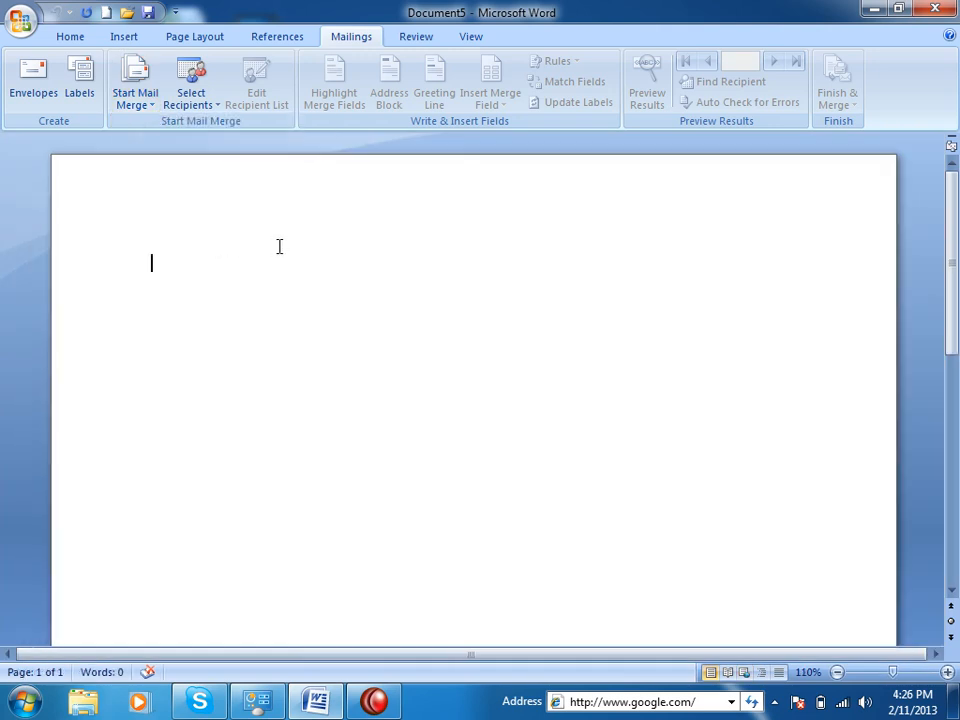
{"action": "left_click", "coordinate": [136, 99]}
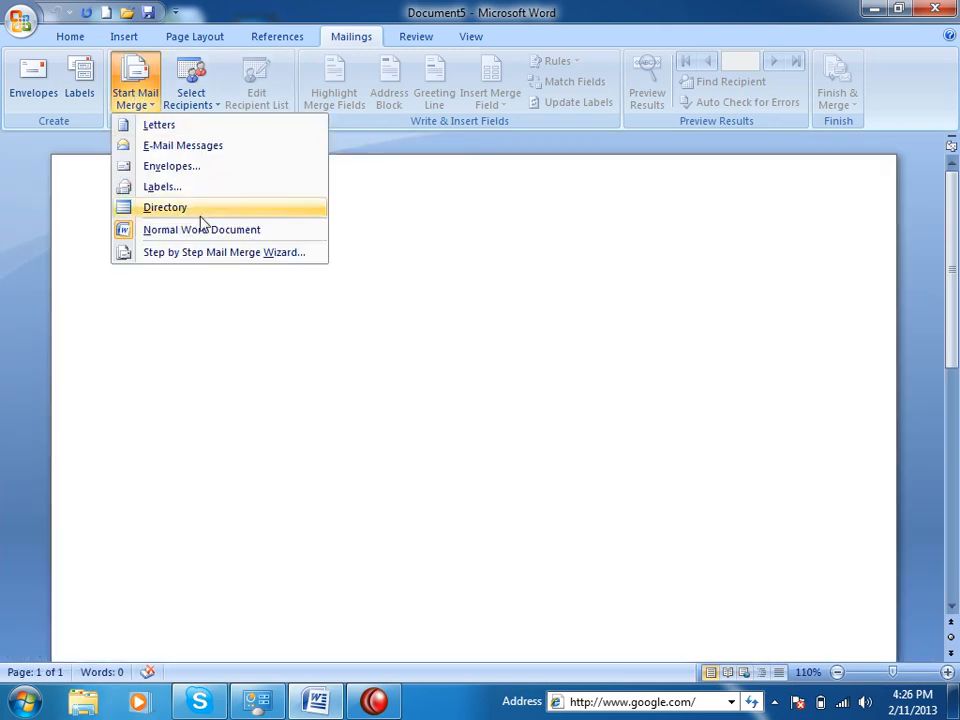
Start the Step by Step Mail Merge Wizard and go to 'Next: Starting document'.
{"action": "left_click", "coordinate": [267, 256]}
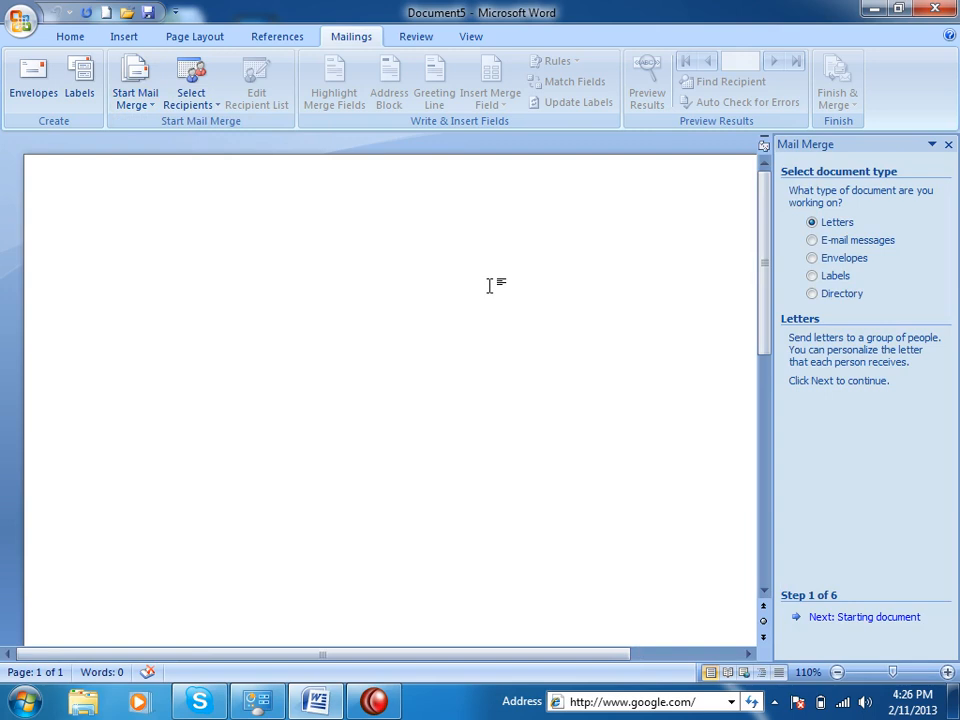
{"action": "left_click", "coordinate": [898, 618]}
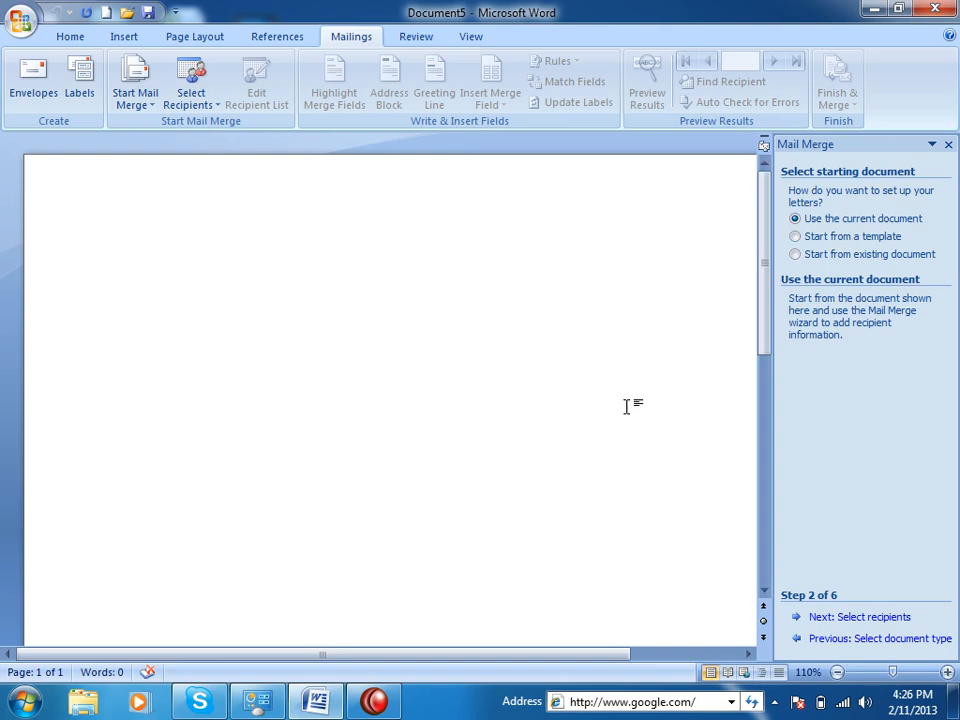
Browse the Report, Resume and Letter templates, cancel the chooser, then pick 'Start from existing document'.
{"action": "left_click", "coordinate": [826, 238]}
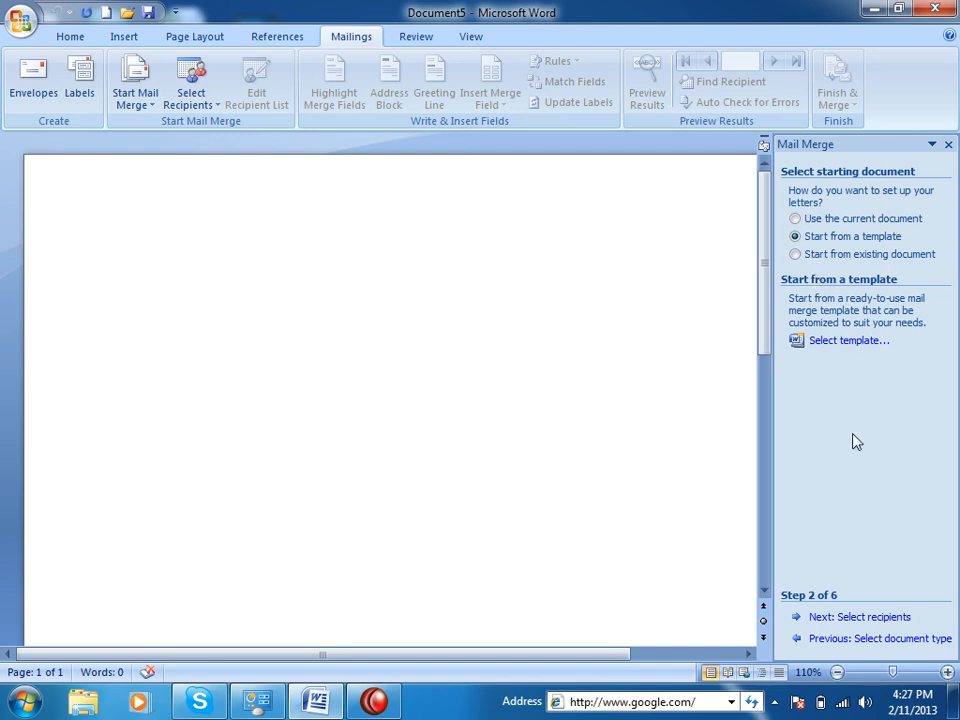
{"action": "left_click", "coordinate": [831, 343]}
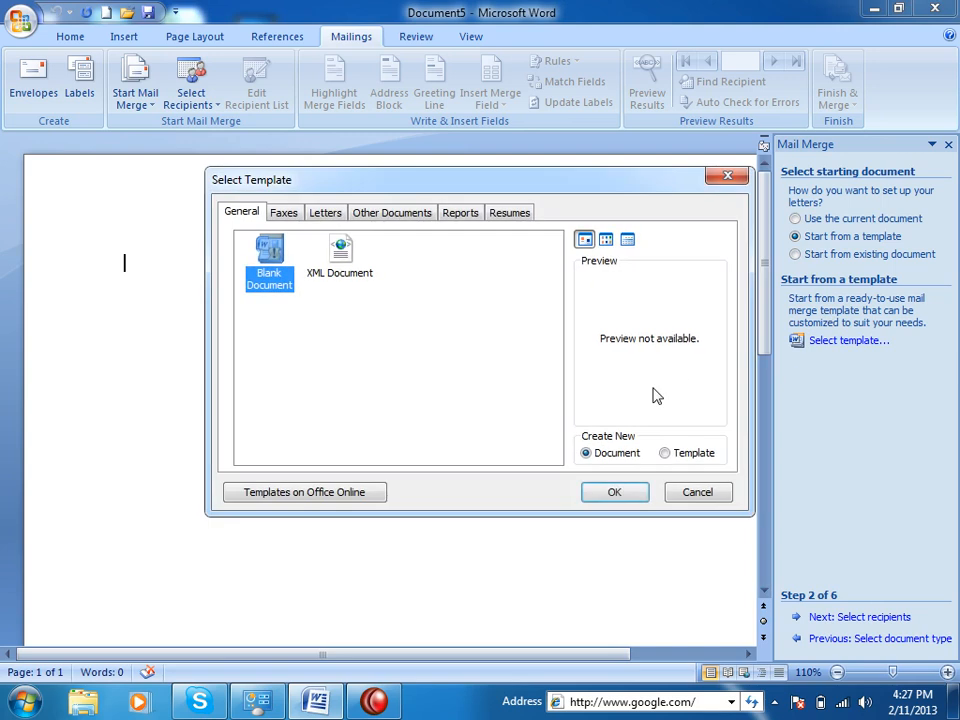
{"action": "left_click", "coordinate": [392, 212]}
{"action": "left_click", "coordinate": [461, 213]}
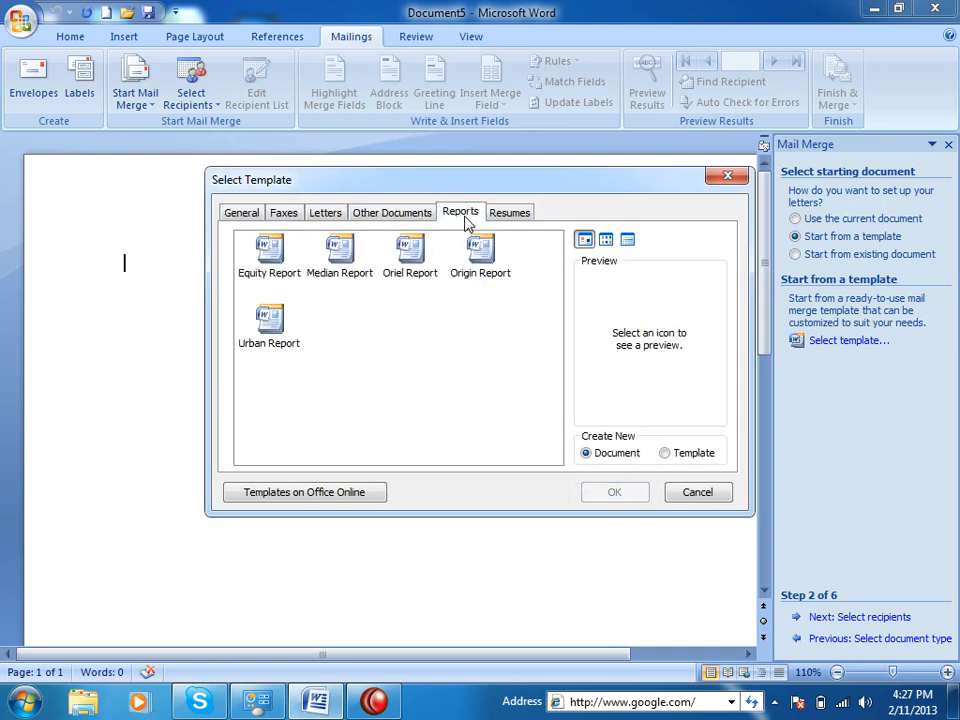
{"action": "left_click", "coordinate": [480, 250]}
{"action": "left_click", "coordinate": [509, 212]}
{"action": "left_click", "coordinate": [325, 213]}
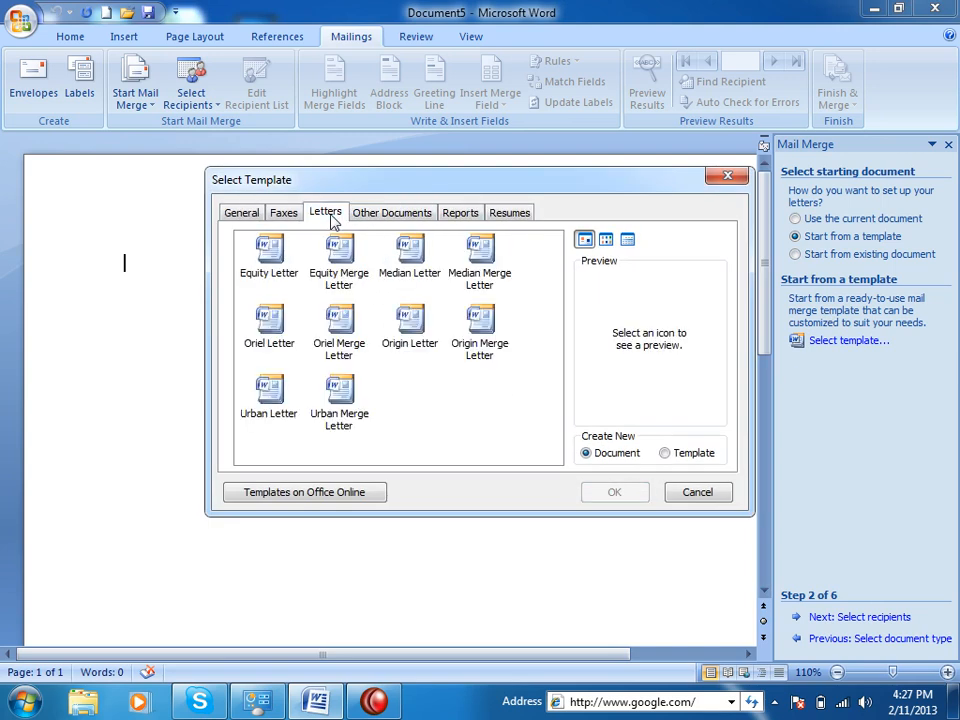
{"action": "left_click", "coordinate": [427, 352]}
{"action": "left_click", "coordinate": [696, 491]}
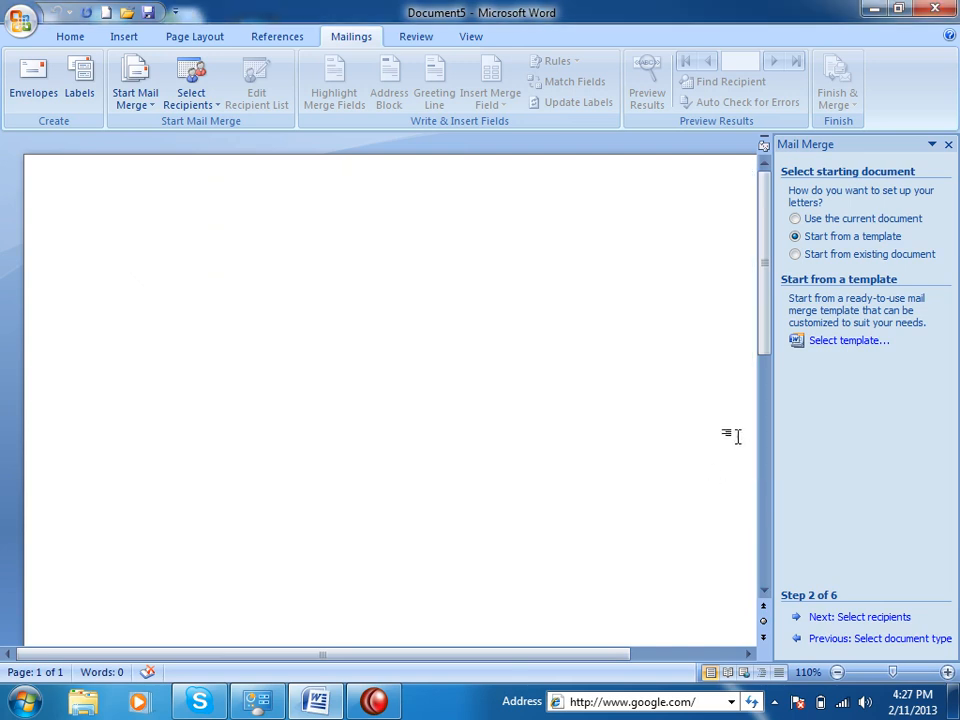
{"action": "left_click", "coordinate": [803, 256]}
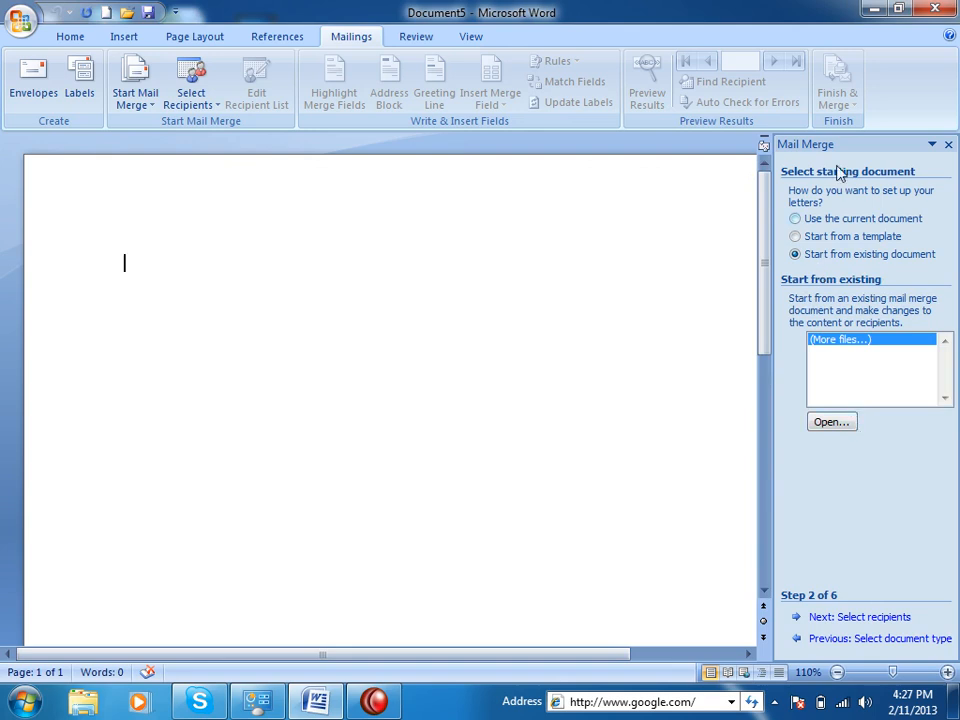
Choose 'Use the current document' in Step 2 of the Mail Merge pane.
{"action": "left_click", "coordinate": [822, 219]}
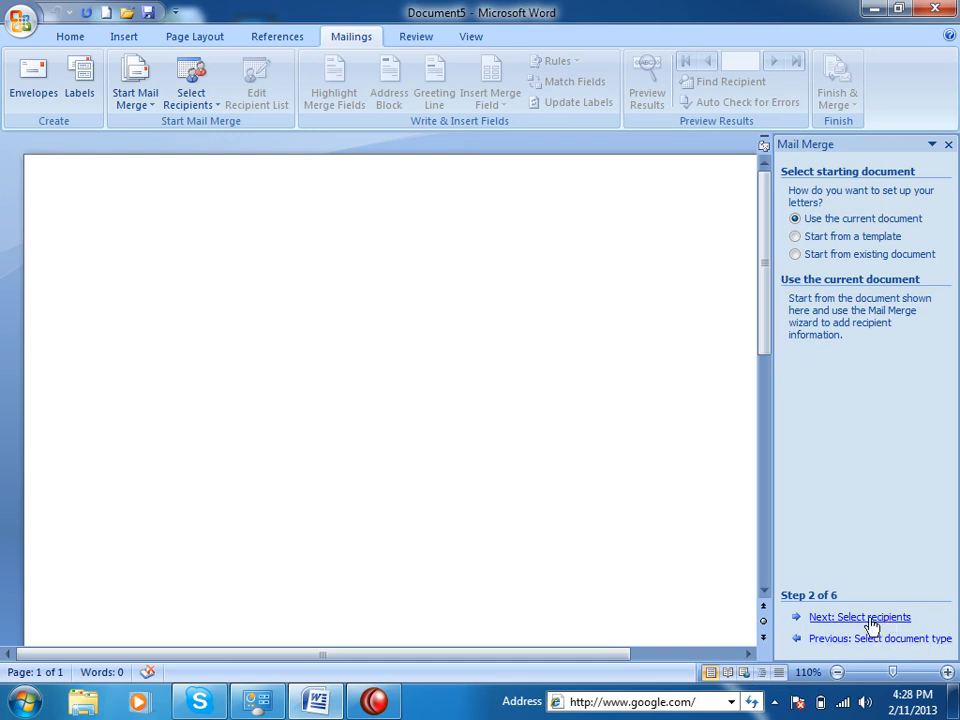
Advance to selecting recipients and browse for an existing list, cancelling the data source chooser.
{"action": "left_click", "coordinate": [870, 620]}
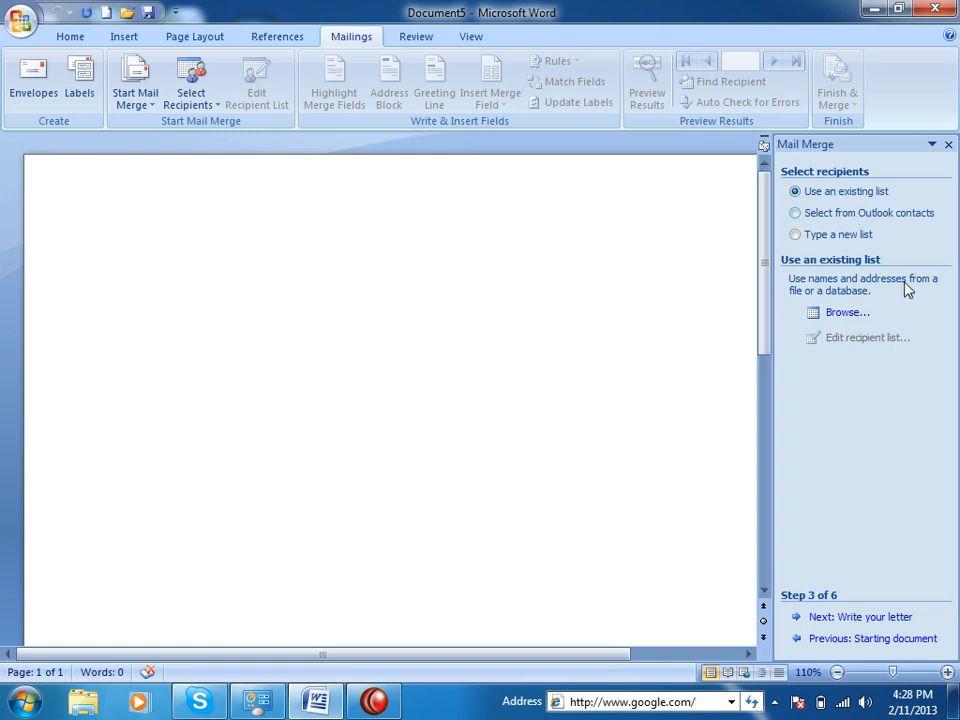
{"action": "left_click", "coordinate": [838, 316]}
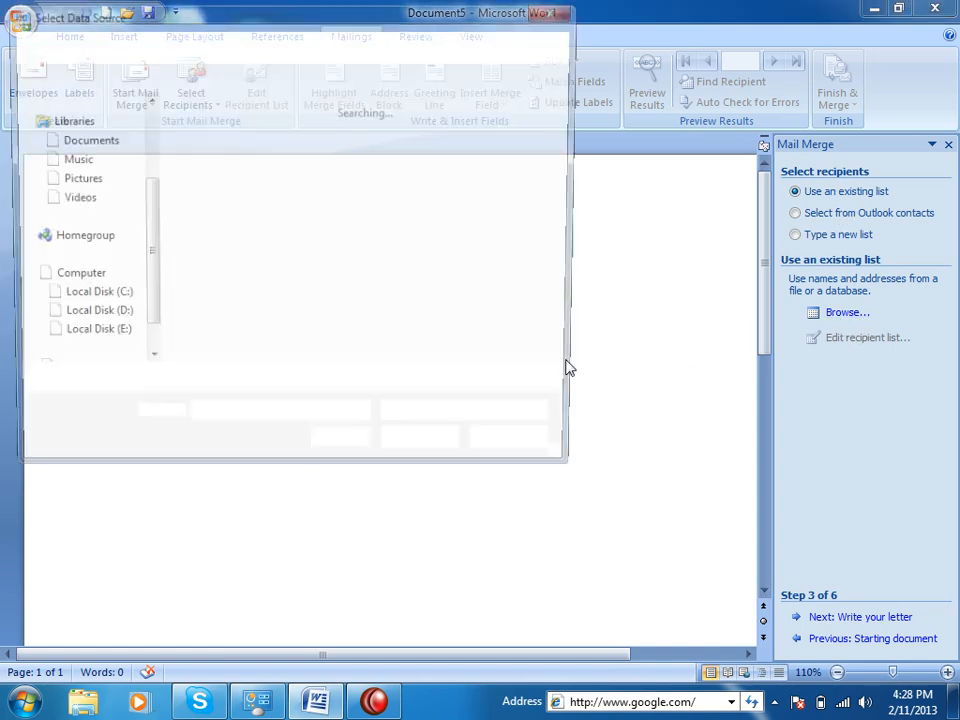
{"action": "left_click", "coordinate": [522, 450]}
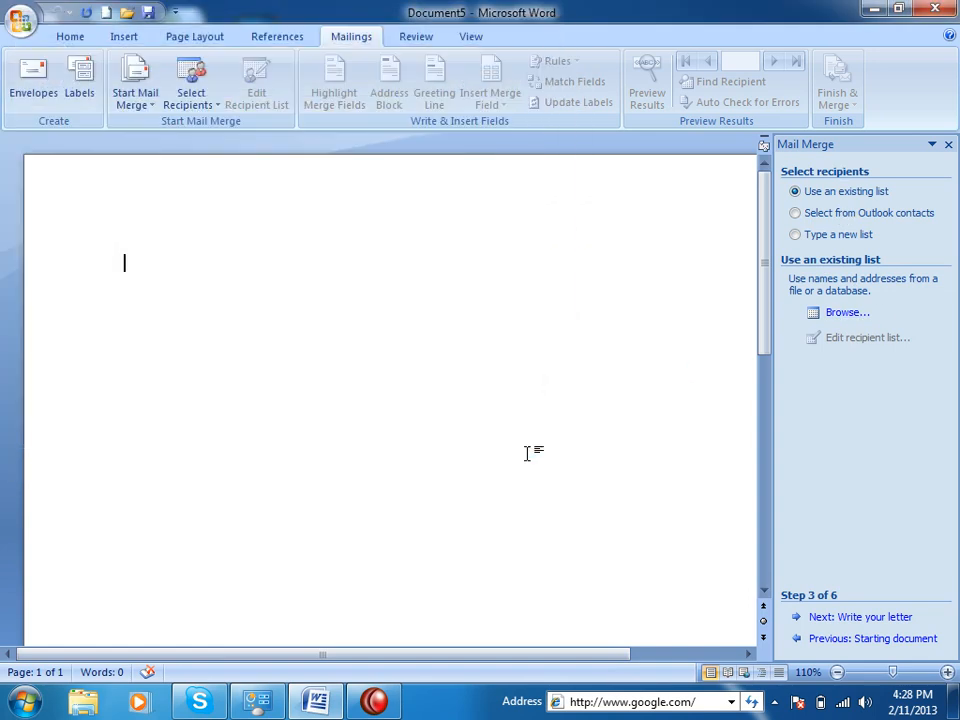
Try Outlook contacts, dismiss the no-profiles message, then create a new typed recipient list.
{"action": "left_click", "coordinate": [856, 213]}
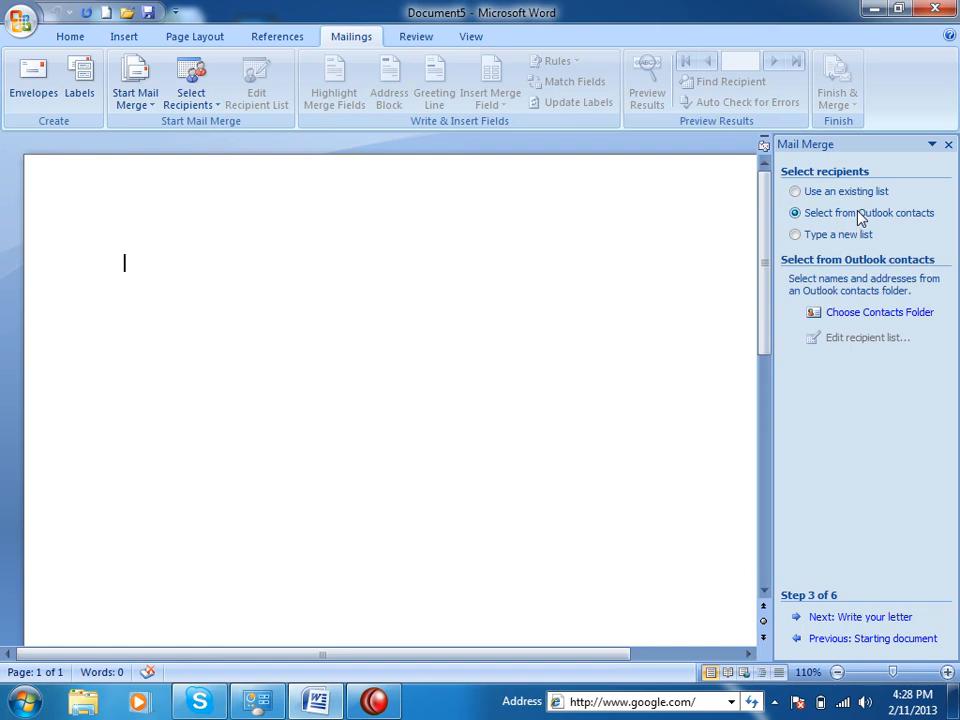
{"action": "left_click", "coordinate": [864, 315]}
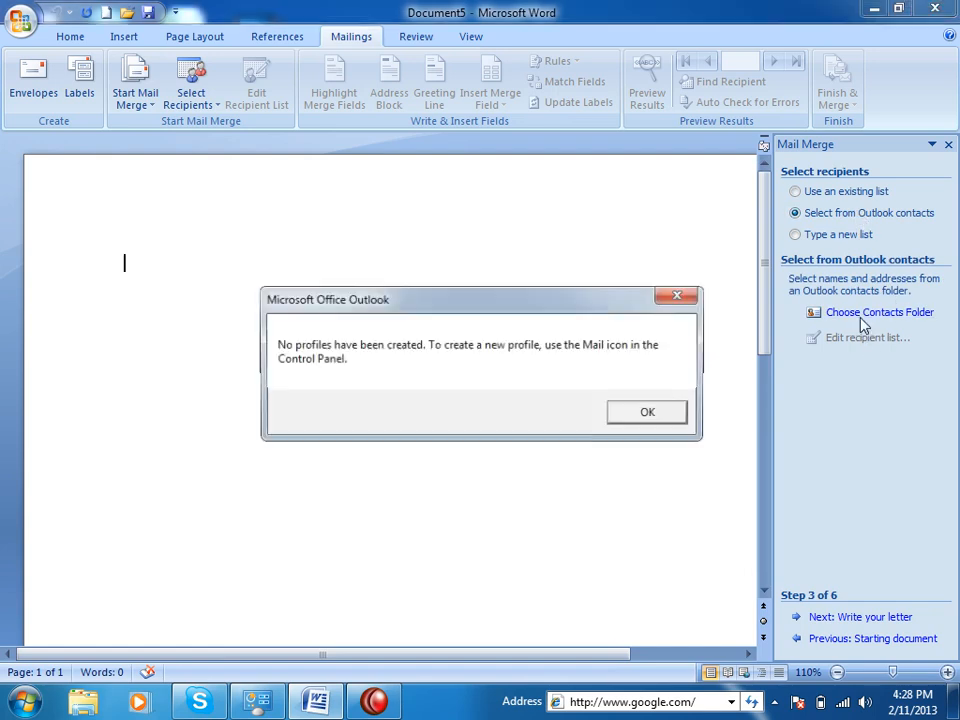
{"action": "left_click", "coordinate": [645, 413]}
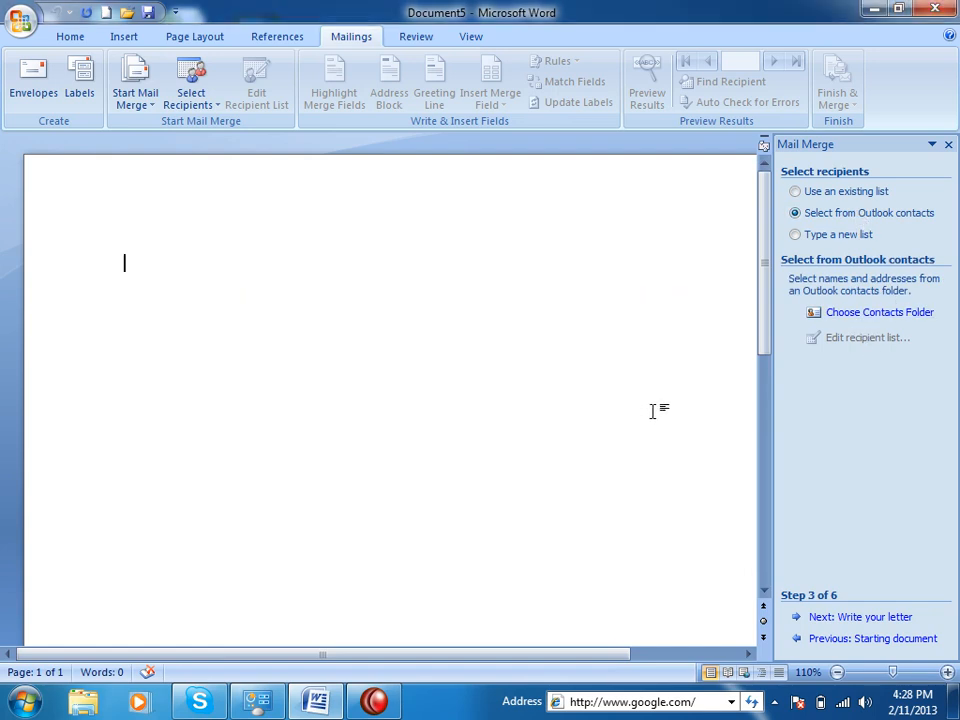
{"action": "left_click", "coordinate": [836, 236]}
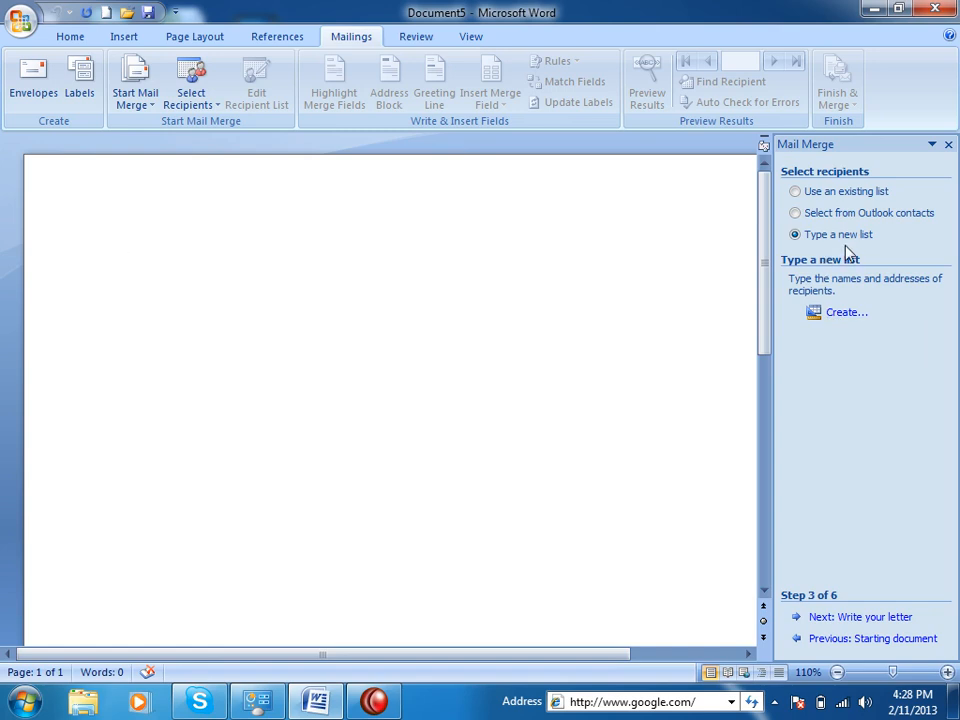
{"action": "left_click", "coordinate": [849, 313]}
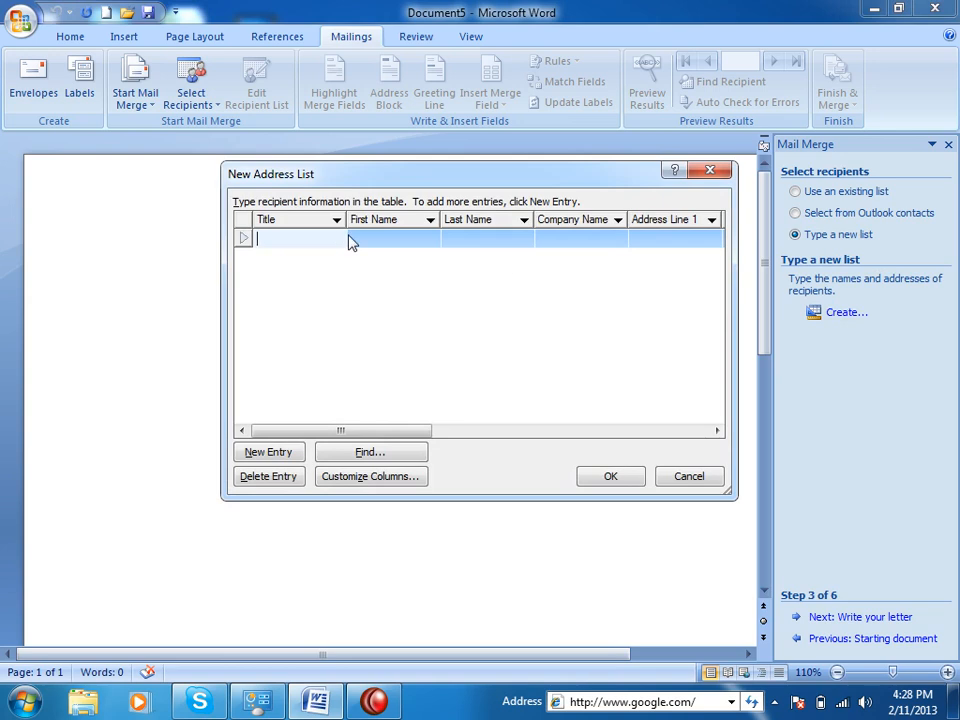
Close the unchanged new address list and the Mail Merge pane.
{"action": "left_click", "coordinate": [352, 238]}
{"action": "left_click", "coordinate": [690, 476]}
{"action": "left_click", "coordinate": [949, 145]}
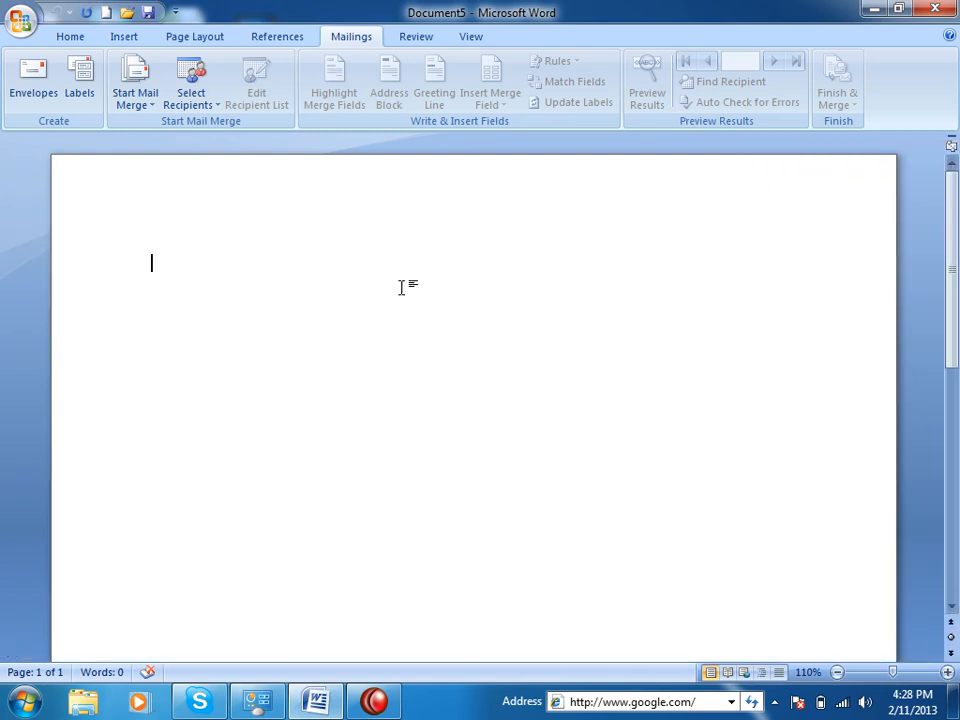
{"action": "left_click", "coordinate": [205, 98]}
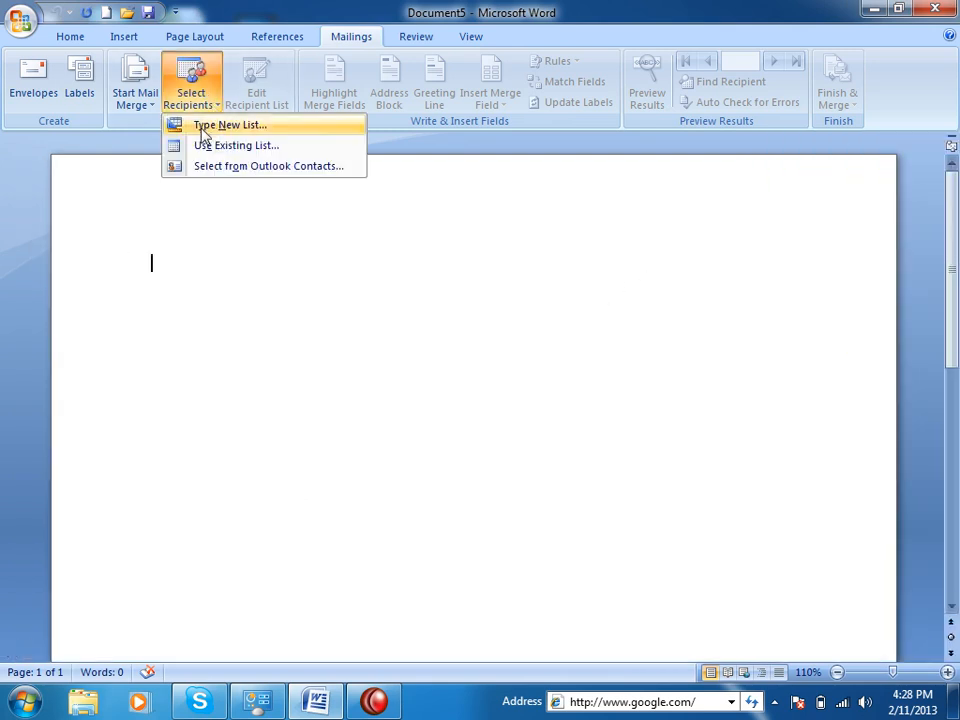
{"action": "left_click", "coordinate": [205, 127]}
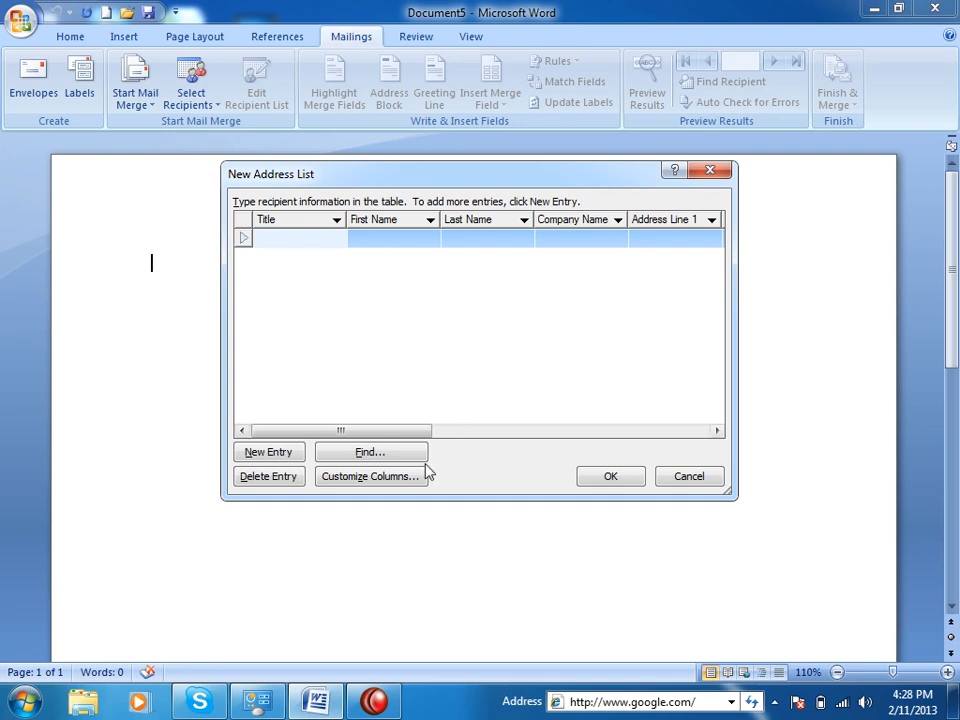
{"action": "left_click", "coordinate": [680, 478]}
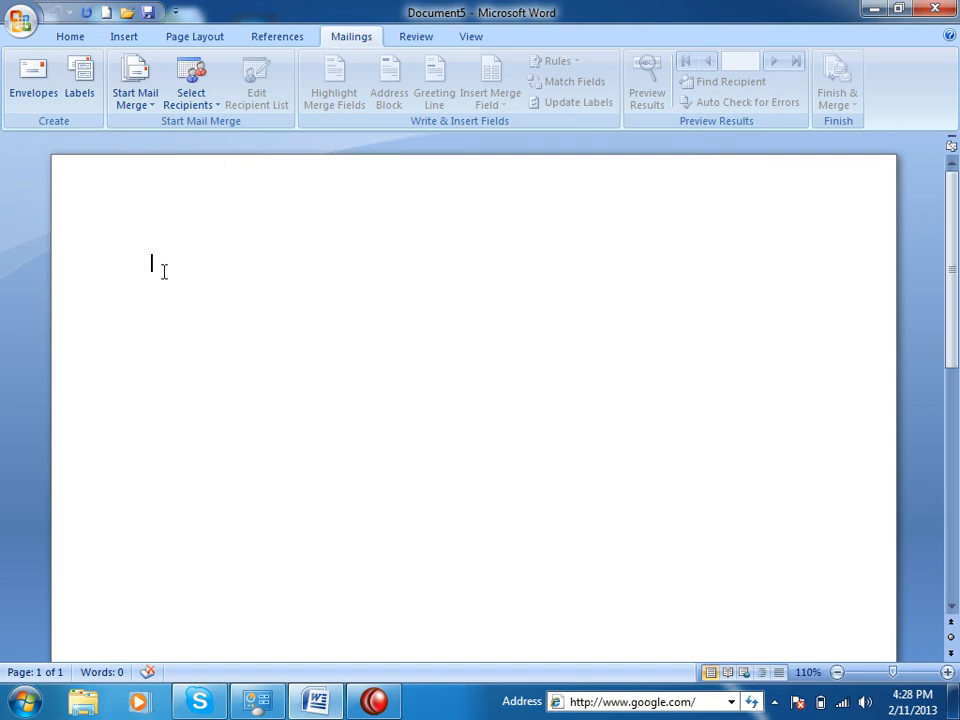
Start a fresh list via Select Recipients > Type New List and open Customize Columns.
{"action": "left_click", "coordinate": [144, 100]}
{"action": "left_click", "coordinate": [403, 444]}
{"action": "left_click", "coordinate": [191, 95]}
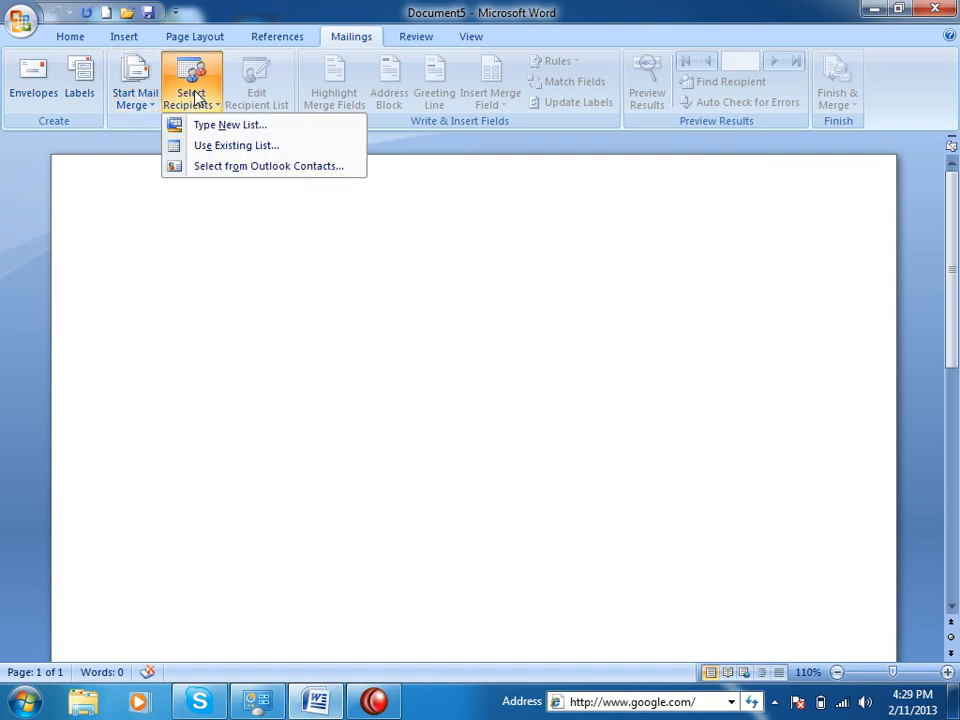
{"action": "left_click", "coordinate": [205, 125]}
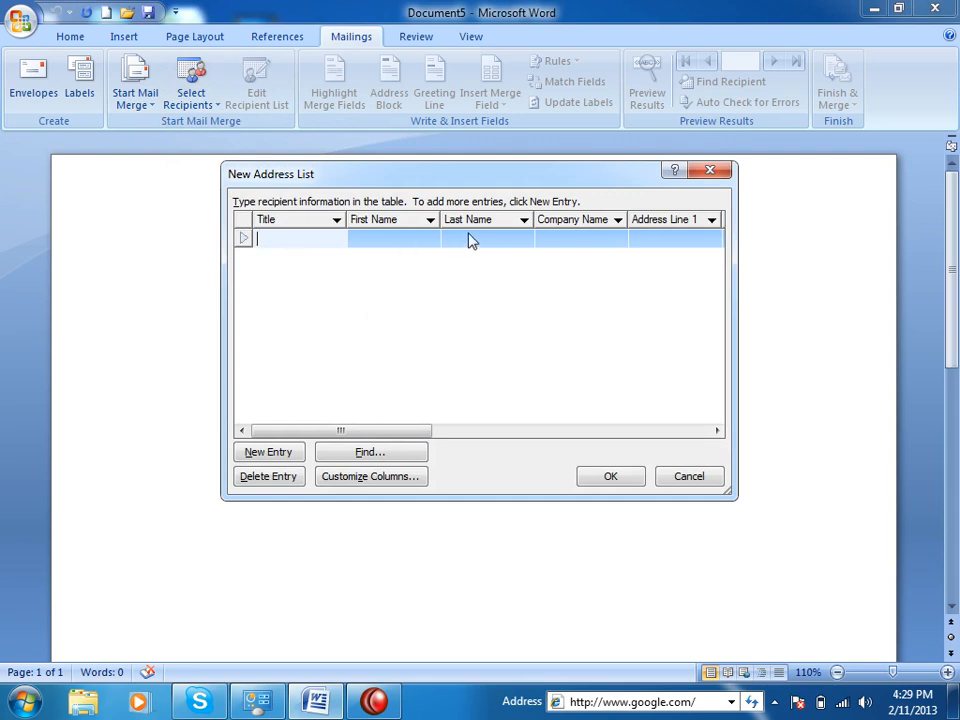
{"action": "left_click_drag", "start_coordinate": [388, 432], "coordinate": [522, 392]}
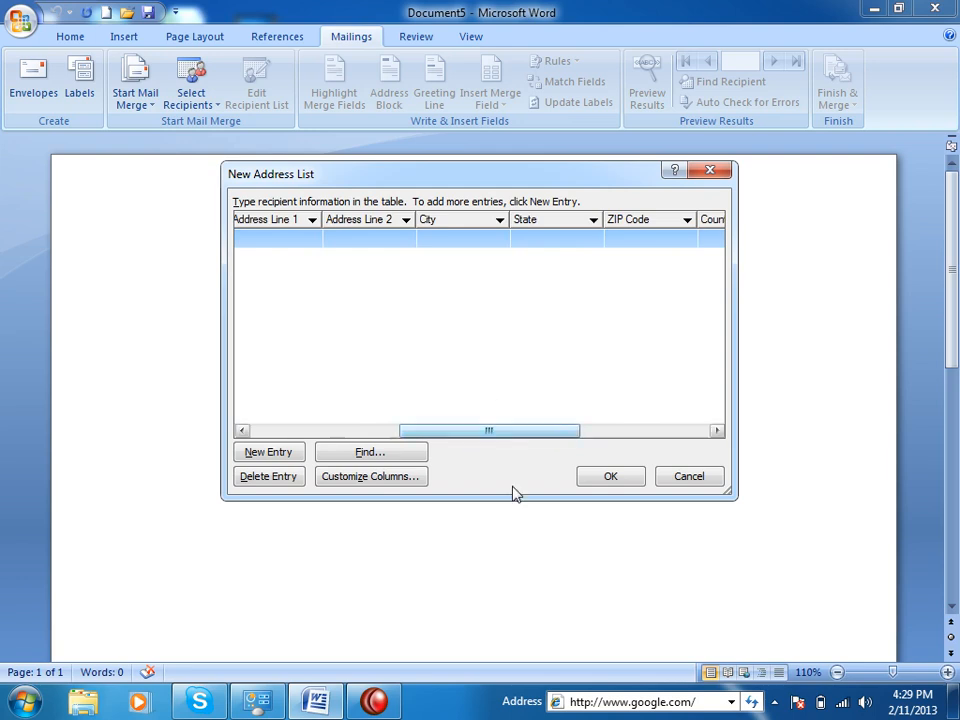
{"action": "left_click", "coordinate": [387, 482]}
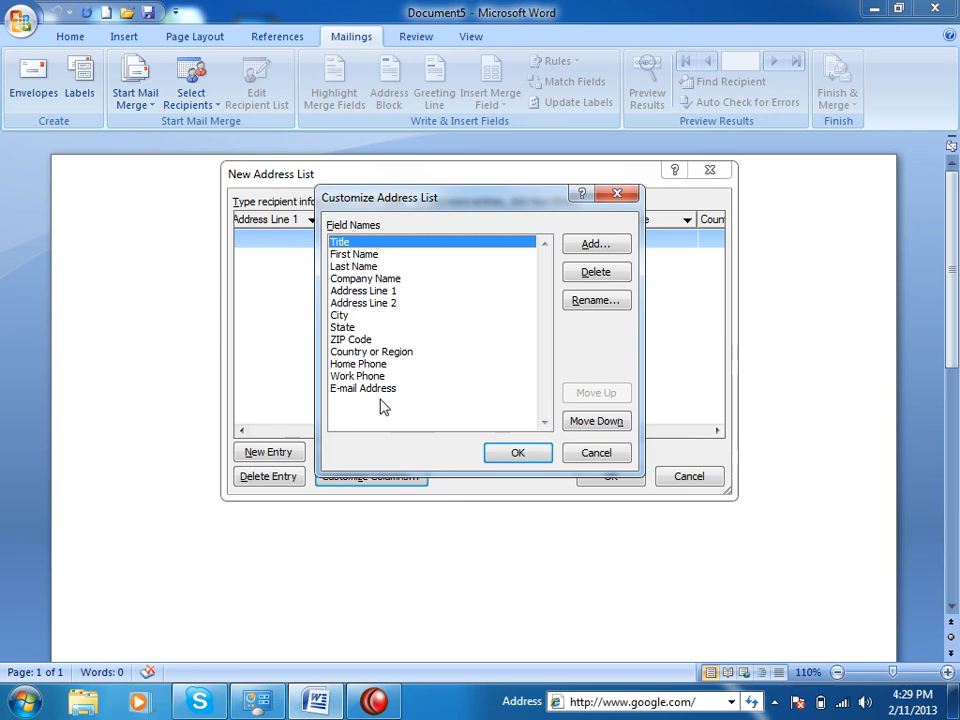
Delete the ZIP Code and Address Line 2 fields.
{"action": "left_click", "coordinate": [413, 340]}
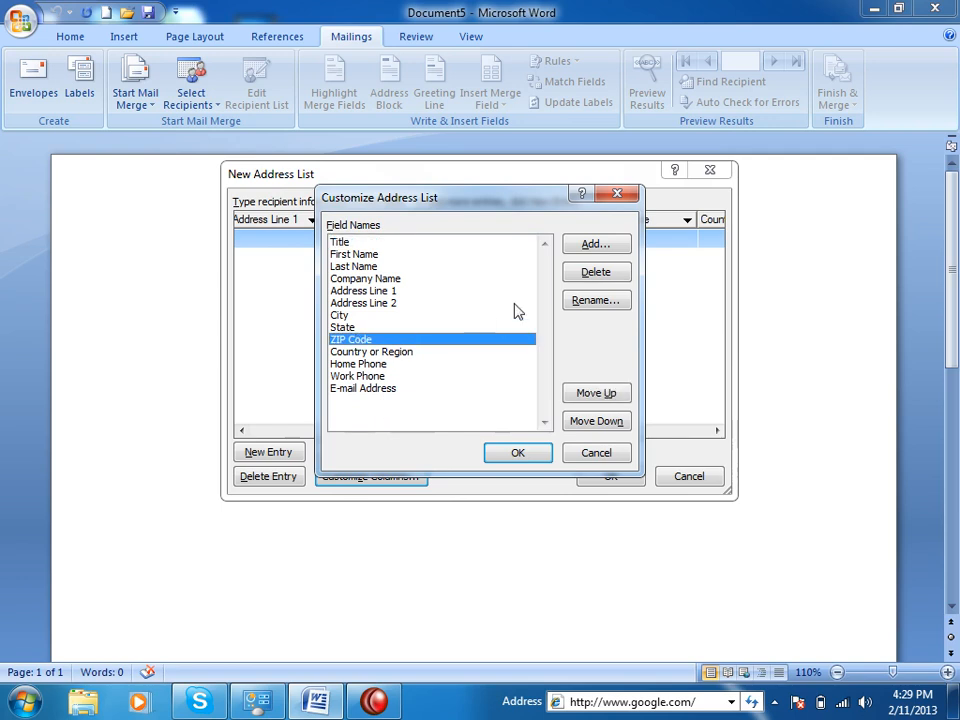
{"action": "left_click", "coordinate": [596, 272]}
{"action": "left_click", "coordinate": [447, 398]}
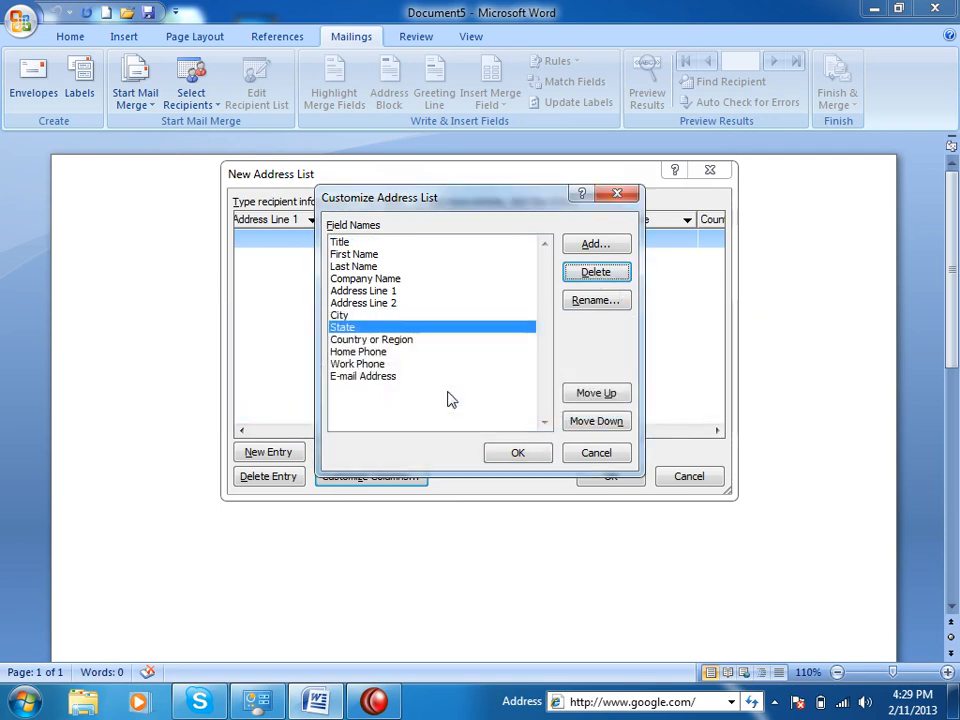
{"action": "left_click", "coordinate": [398, 303]}
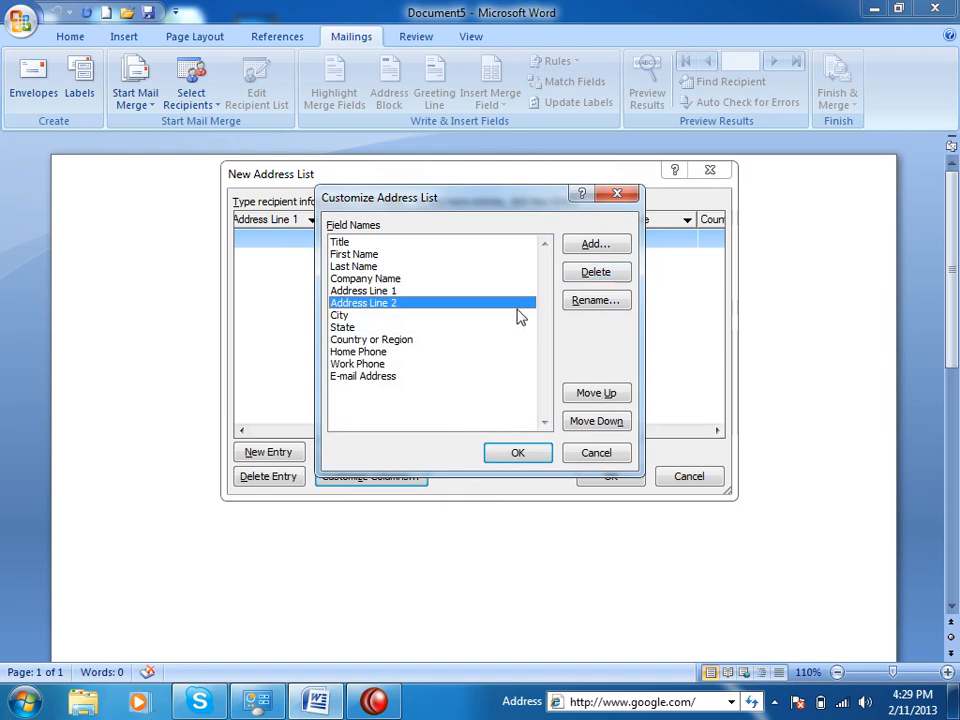
{"action": "left_click", "coordinate": [612, 274]}
{"action": "left_click", "coordinate": [450, 399]}
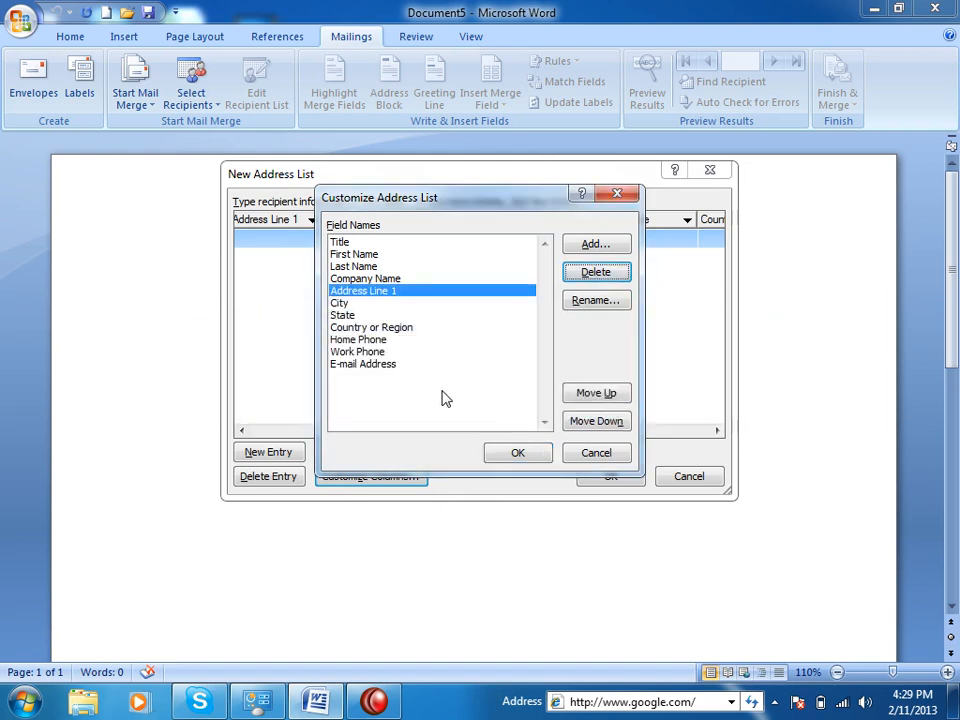
Delete State and Home Phone, and cancel deleting Work Phone so it stays.
{"action": "left_click", "coordinate": [372, 316]}
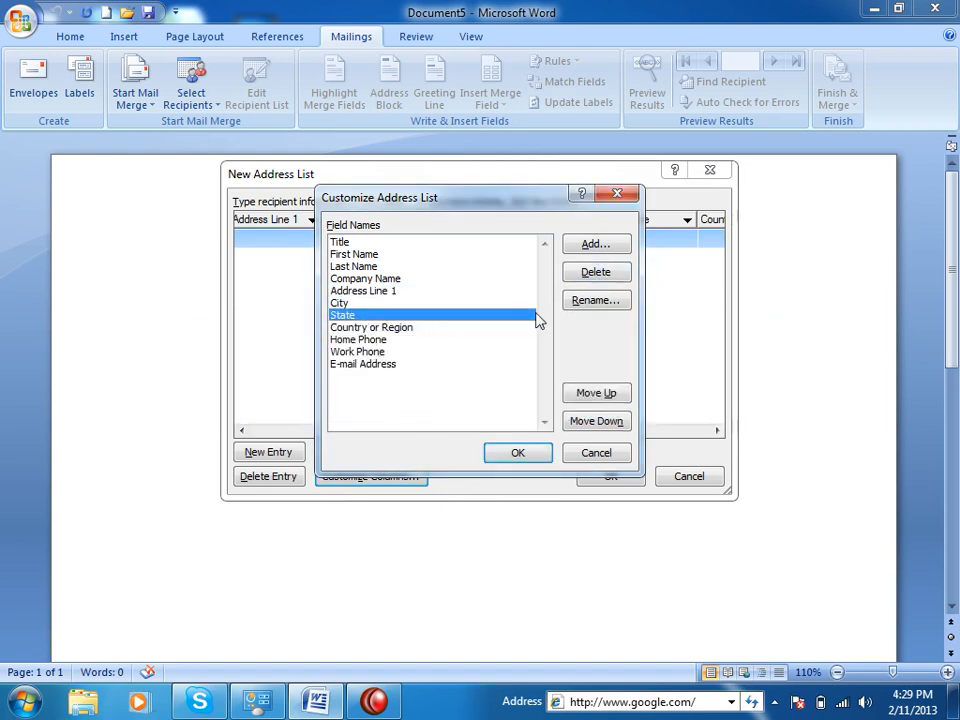
{"action": "left_click", "coordinate": [596, 272]}
{"action": "left_click", "coordinate": [446, 398]}
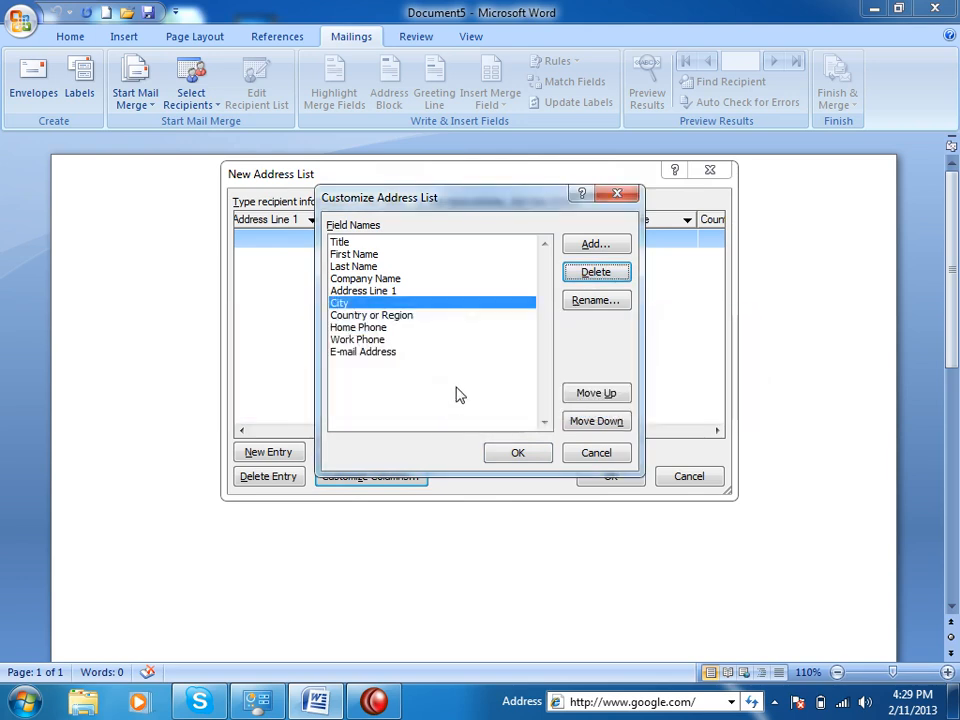
{"action": "left_click", "coordinate": [381, 316]}
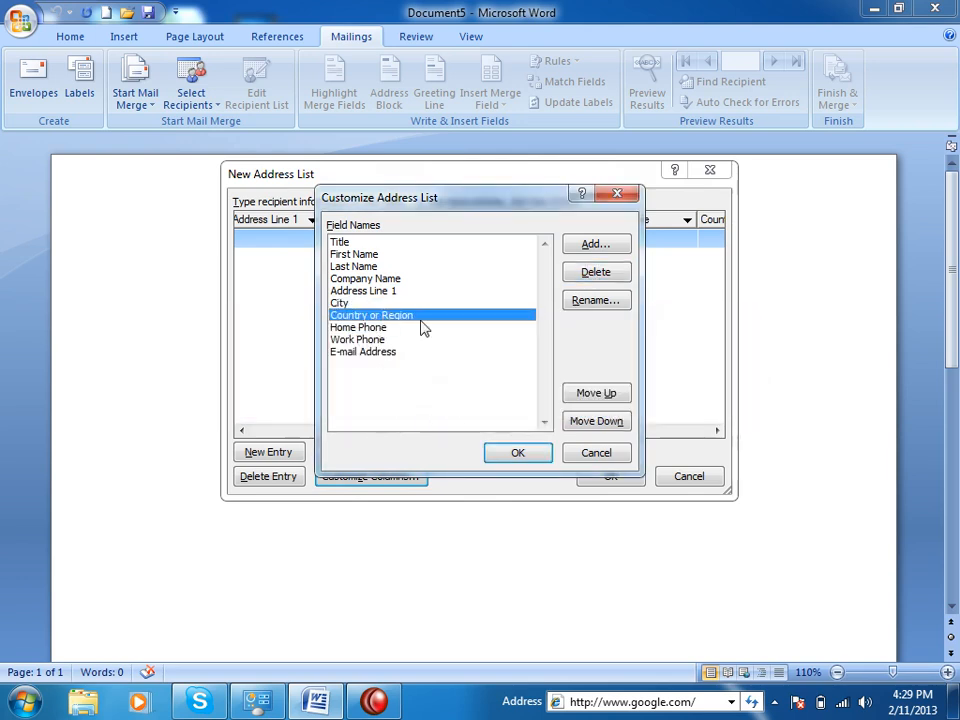
{"action": "left_click", "coordinate": [378, 328]}
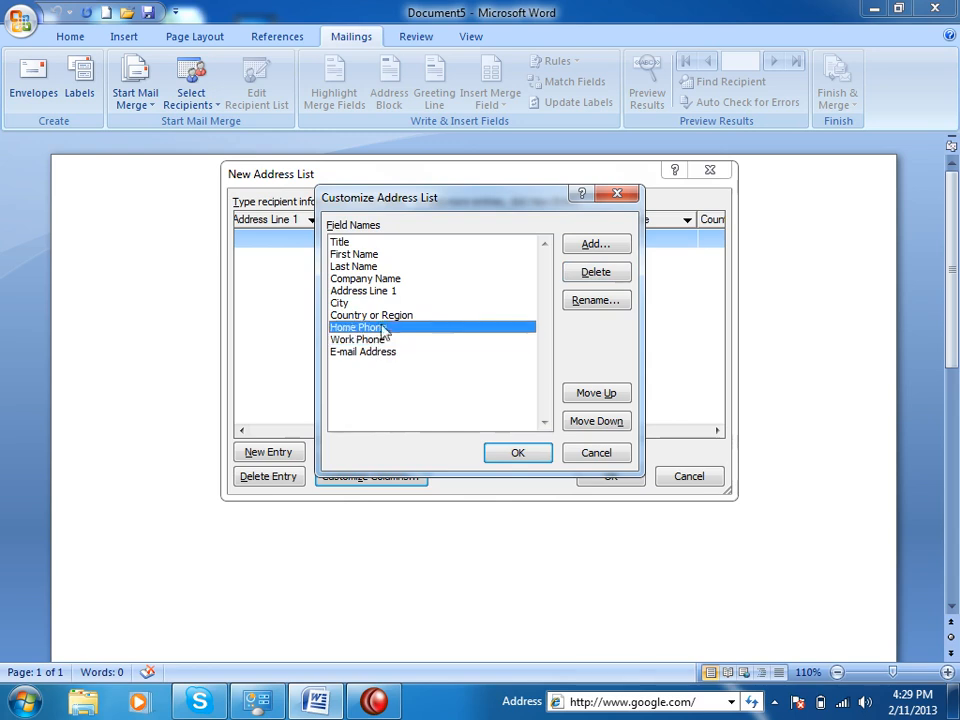
{"action": "left_click", "coordinate": [598, 274]}
{"action": "left_click", "coordinate": [470, 398]}
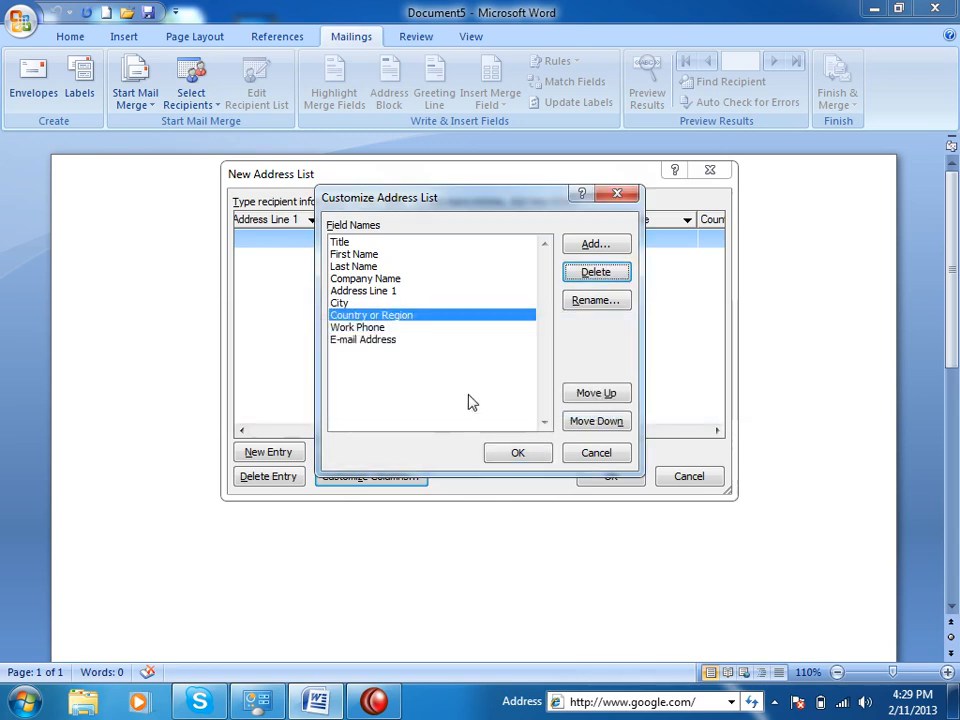
{"action": "left_click", "coordinate": [595, 272]}
{"action": "left_click", "coordinate": [531, 397]}
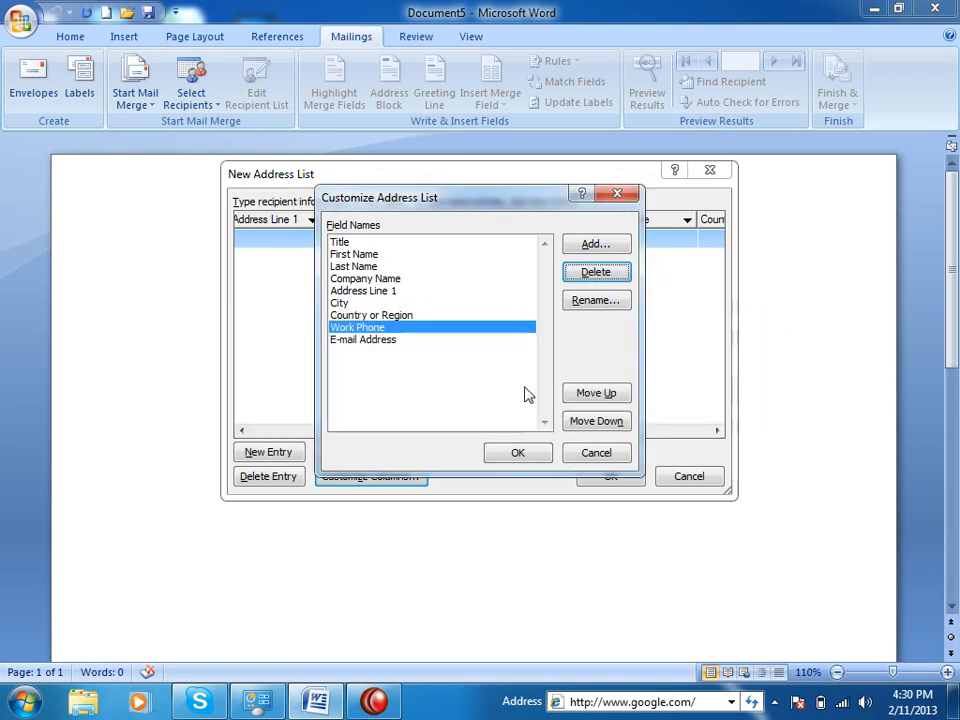
Rename the Work Phone field to CellPhone.
{"action": "left_click", "coordinate": [600, 300]}
{"action": "type", "text": "Mobile Nu"}
{"action": "key", "text": "BackSpace"}
{"action": "key", "text": "BackSpace"}
{"action": "key", "text": "BackSpace"}
{"action": "key", "text": "BackSpace"}
{"action": "type", "text": "Cell"}
{"action": "key", "text": "BackSpace"}
{"action": "type", "text": "Phone"}
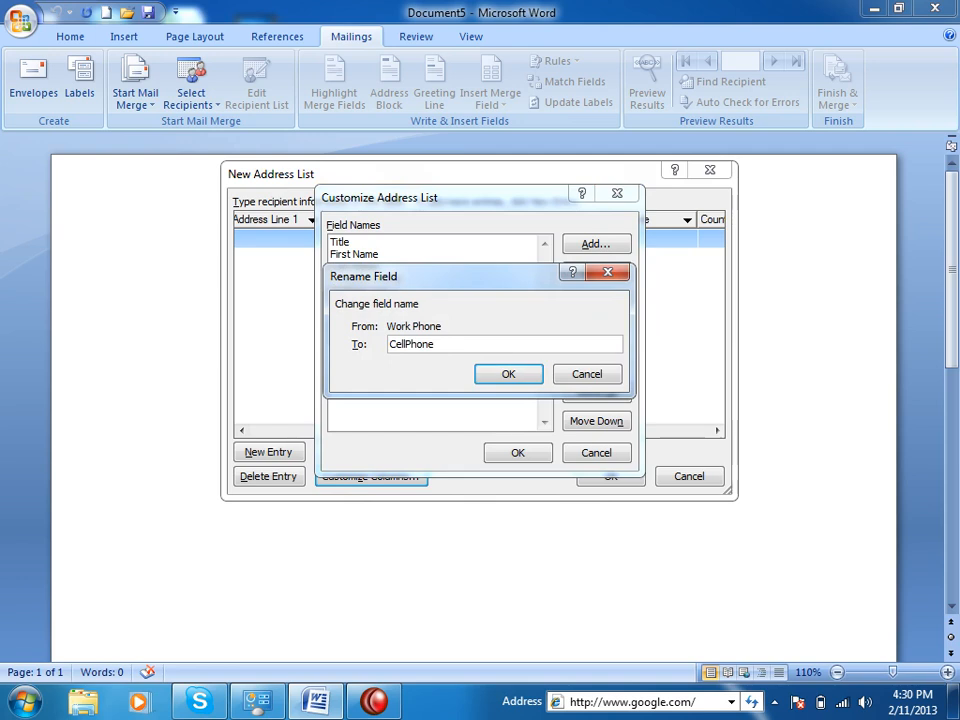
{"action": "left_click", "coordinate": [489, 374]}
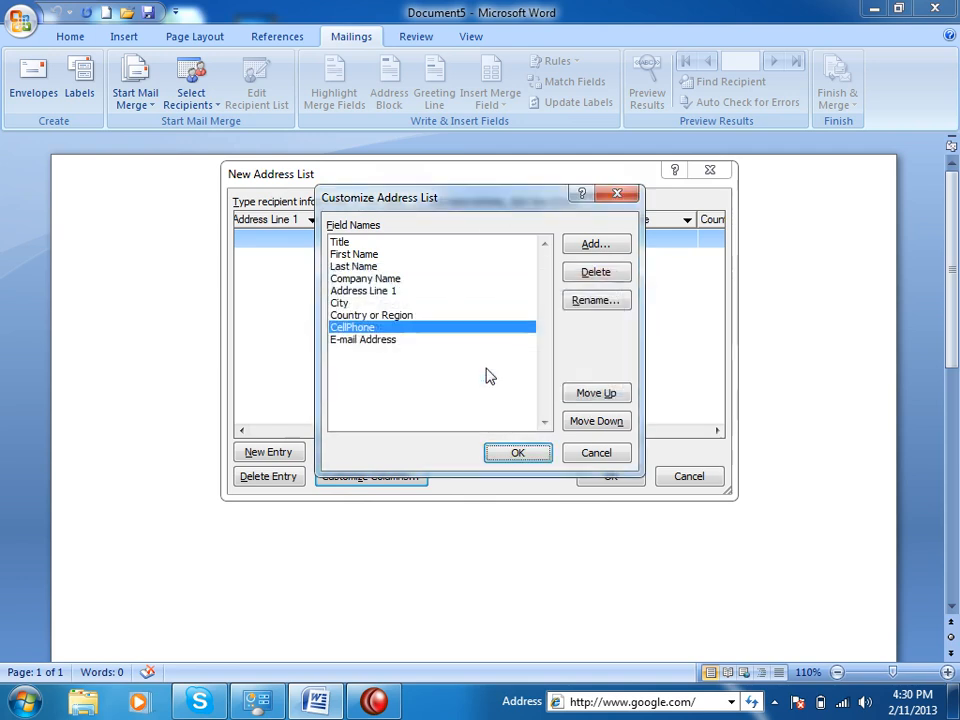
Move the Title field down two places, then back up one.
{"action": "left_click", "coordinate": [351, 242]}
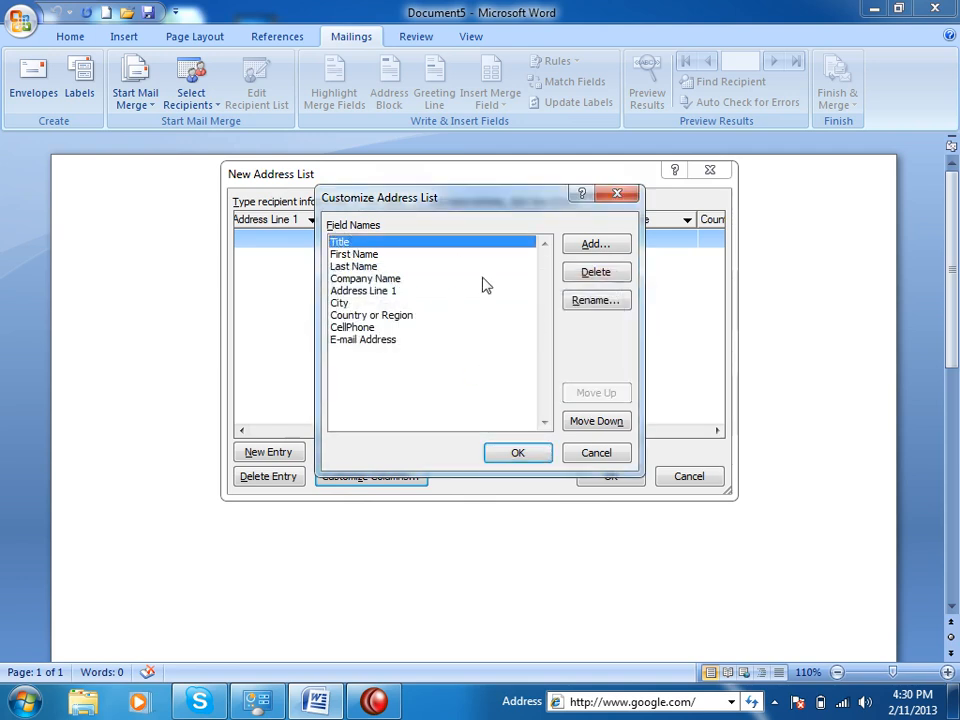
{"action": "left_click", "coordinate": [600, 422]}
{"action": "left_click", "coordinate": [600, 422]}
{"action": "left_click", "coordinate": [600, 422]}
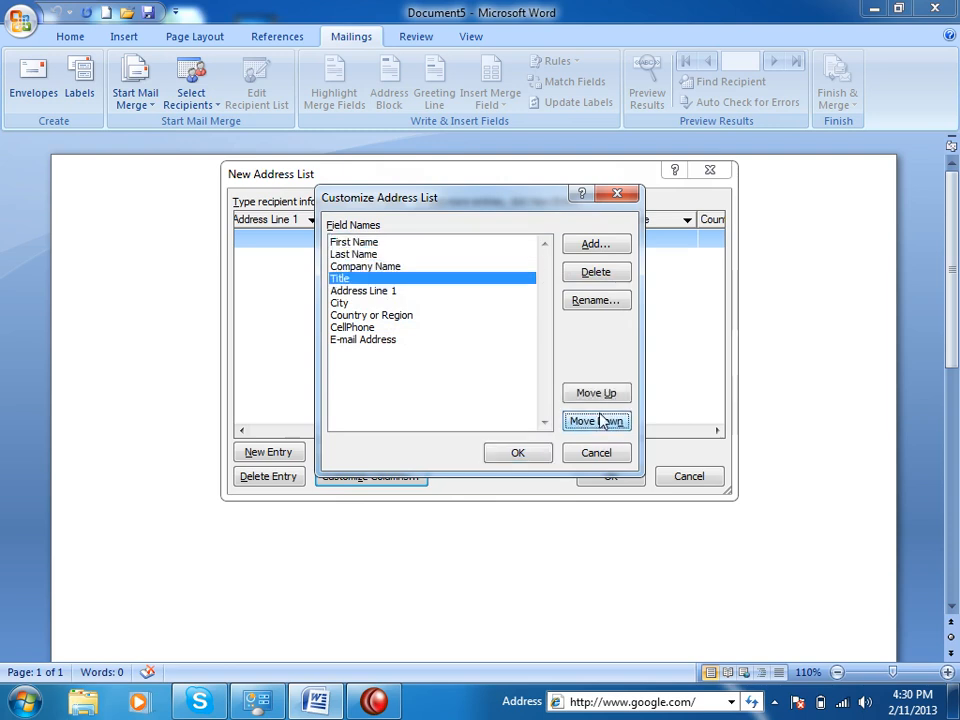
{"action": "left_click", "coordinate": [600, 393]}
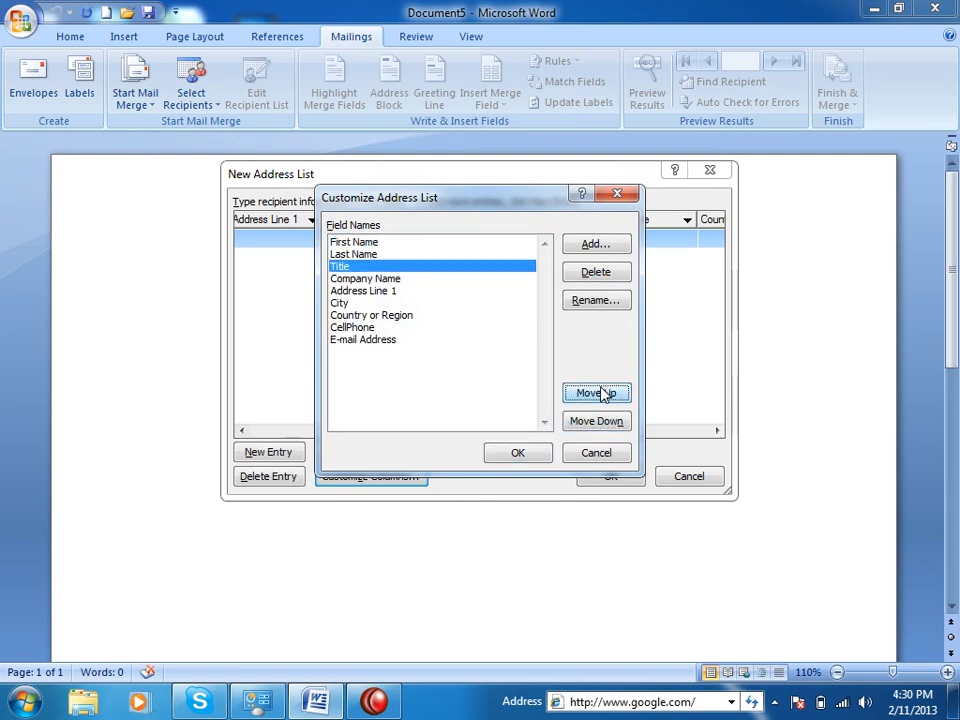
Delete the Address Line 1 field.
{"action": "left_click", "coordinate": [400, 291]}
{"action": "left_click", "coordinate": [345, 304]}
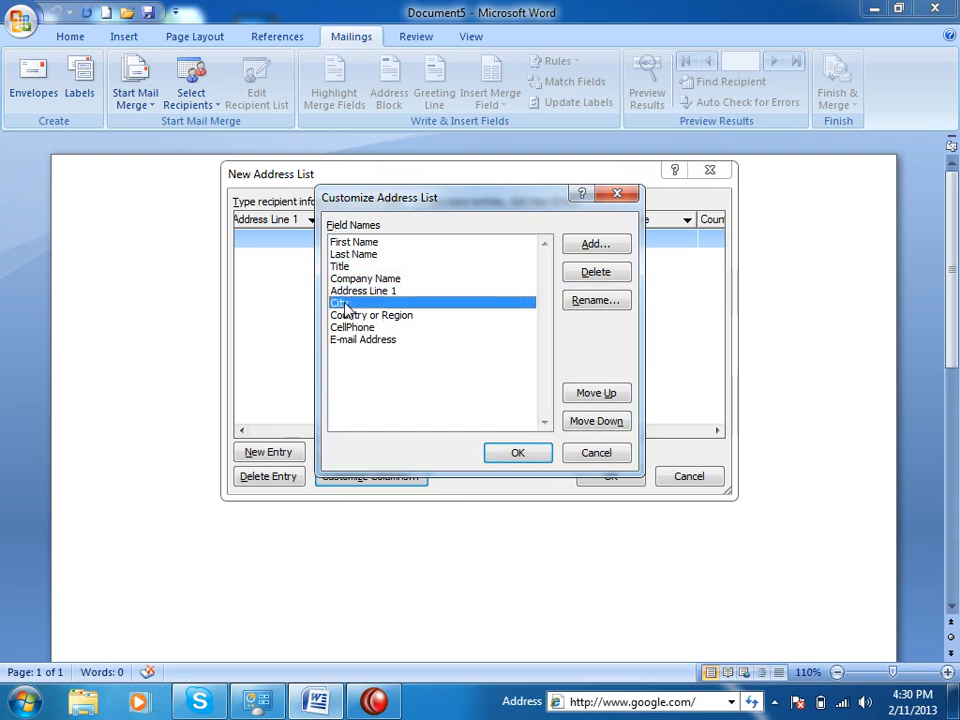
{"action": "left_click", "coordinate": [420, 291]}
{"action": "left_click", "coordinate": [595, 272]}
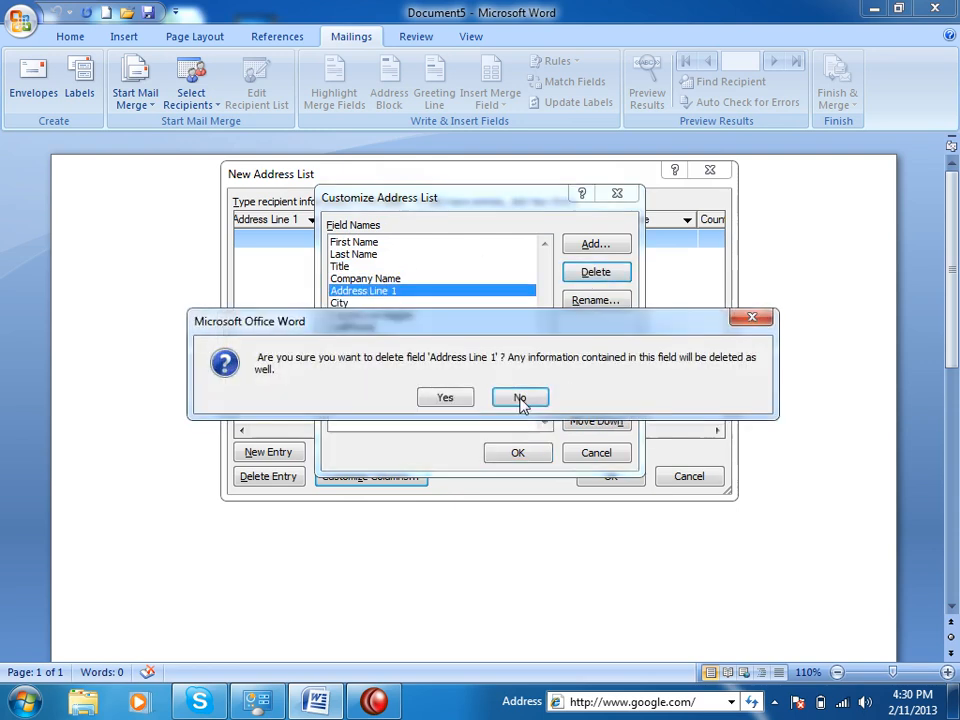
{"action": "left_click", "coordinate": [450, 395]}
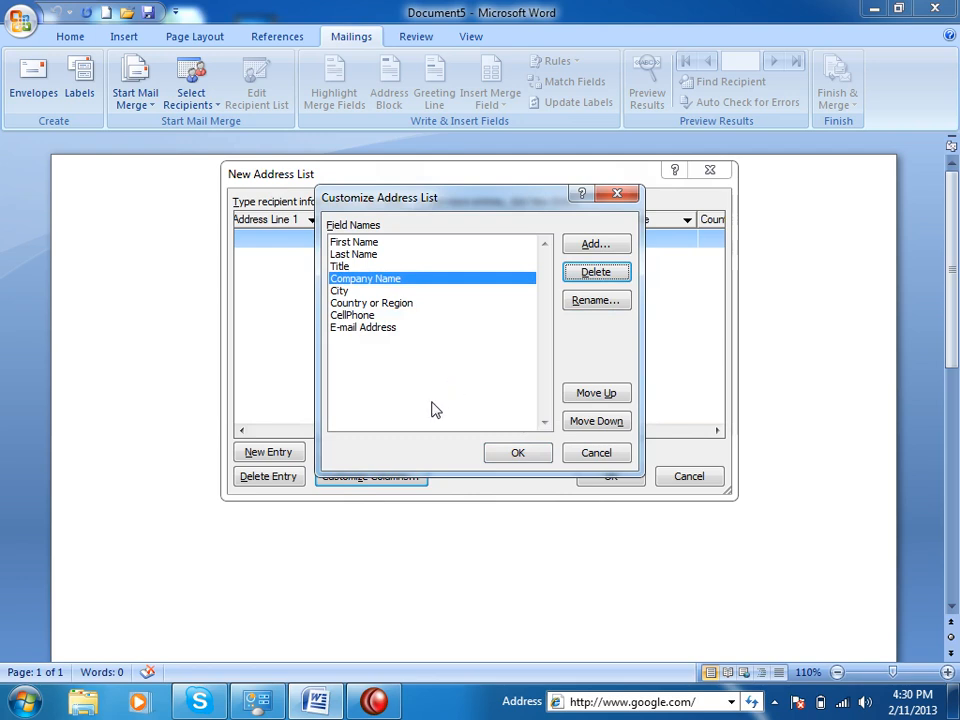
Add a Salary field and try repositioning it with Move Up and Move Down.
{"action": "left_click", "coordinate": [596, 246]}
{"action": "type", "text": "Salary"}
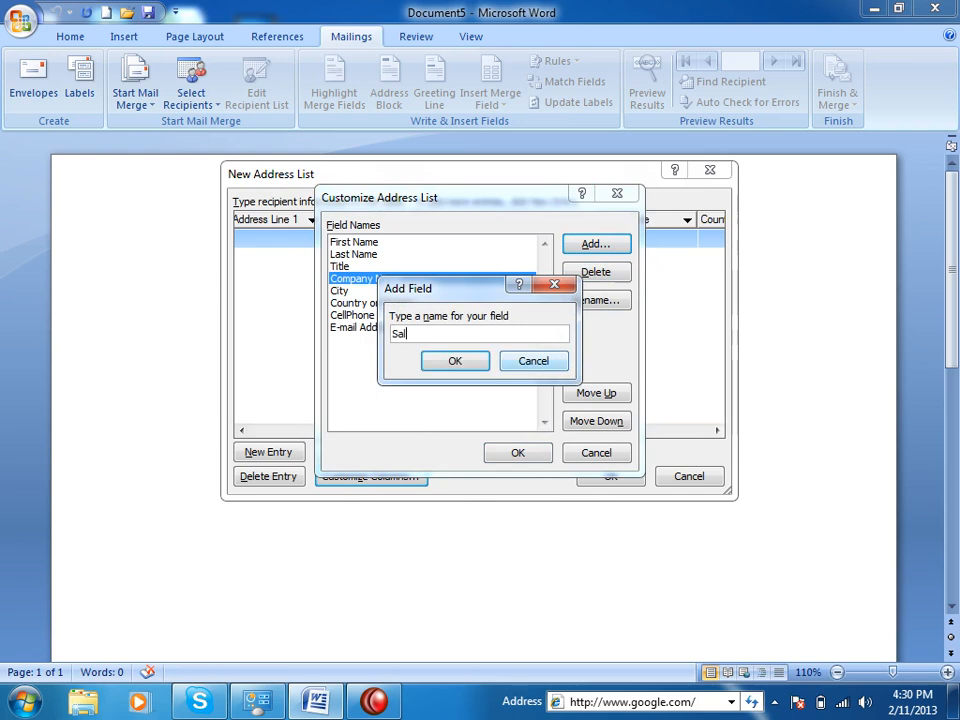
{"action": "left_click", "coordinate": [466, 363]}
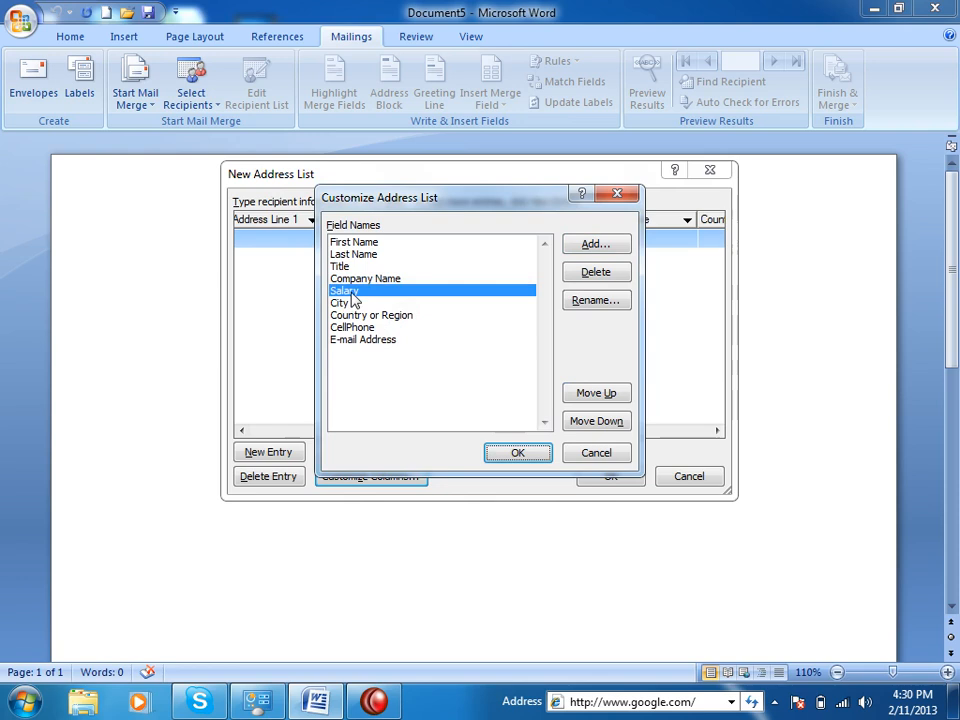
{"action": "left_click", "coordinate": [597, 393]}
{"action": "left_click", "coordinate": [599, 396]}
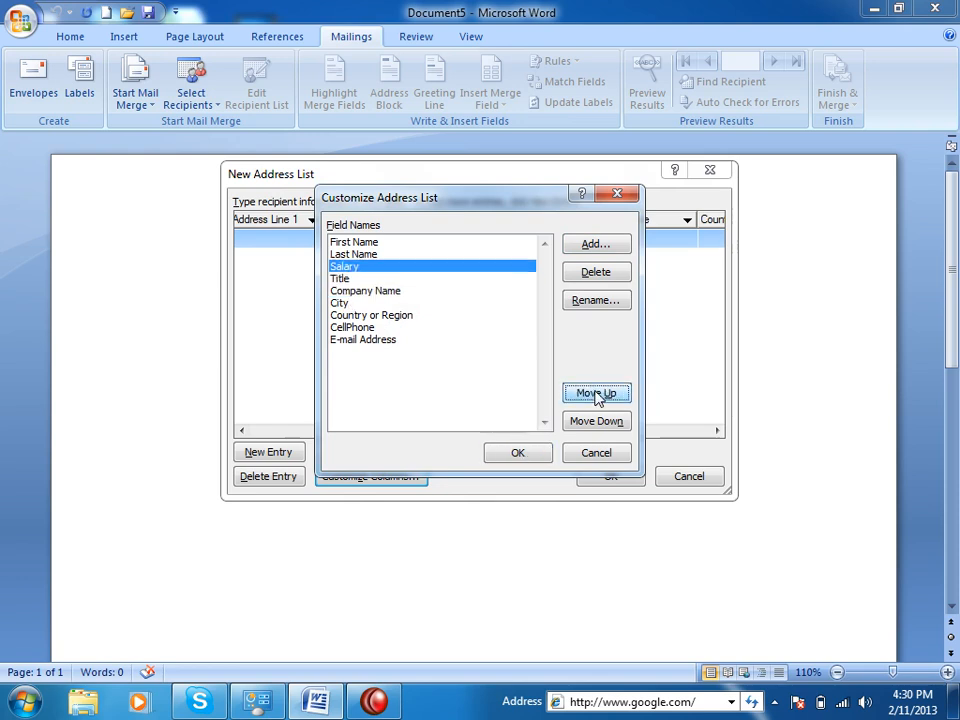
{"action": "left_click", "coordinate": [599, 396]}
{"action": "left_click", "coordinate": [598, 421]}
{"action": "left_click", "coordinate": [598, 421]}
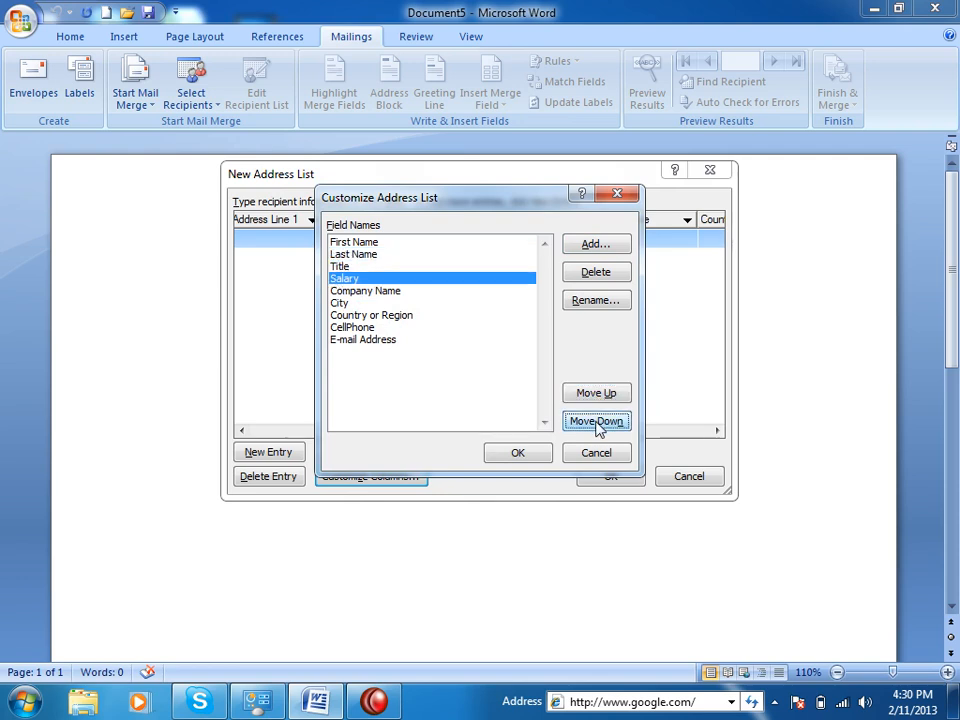
Delete the Salary field and apply the customized column list.
{"action": "left_click", "coordinate": [595, 272]}
{"action": "left_click", "coordinate": [452, 398]}
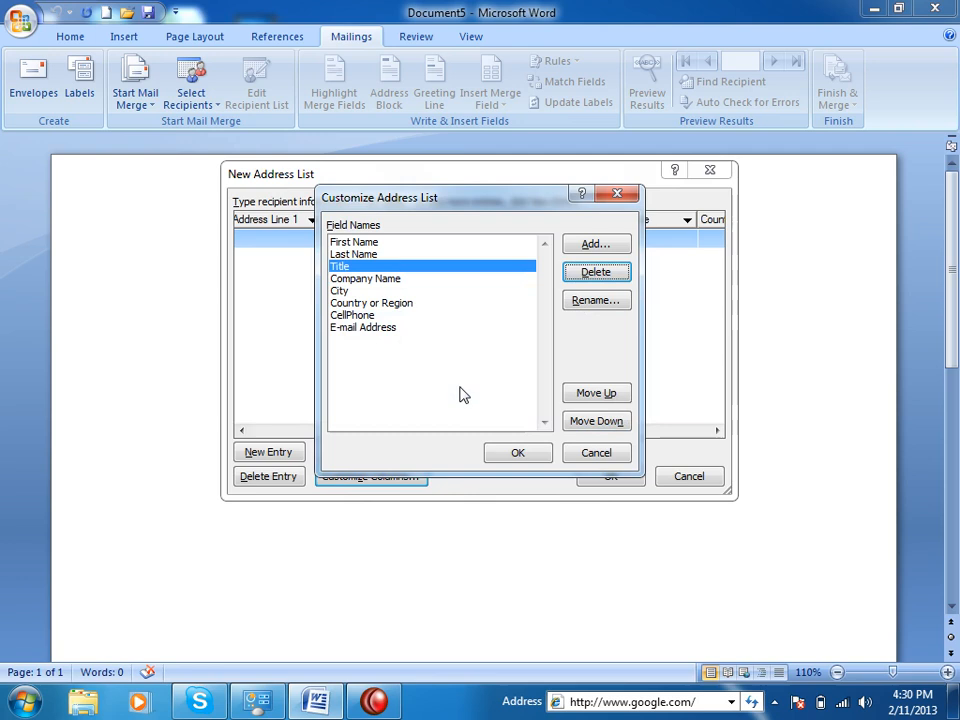
{"action": "left_click", "coordinate": [500, 450]}
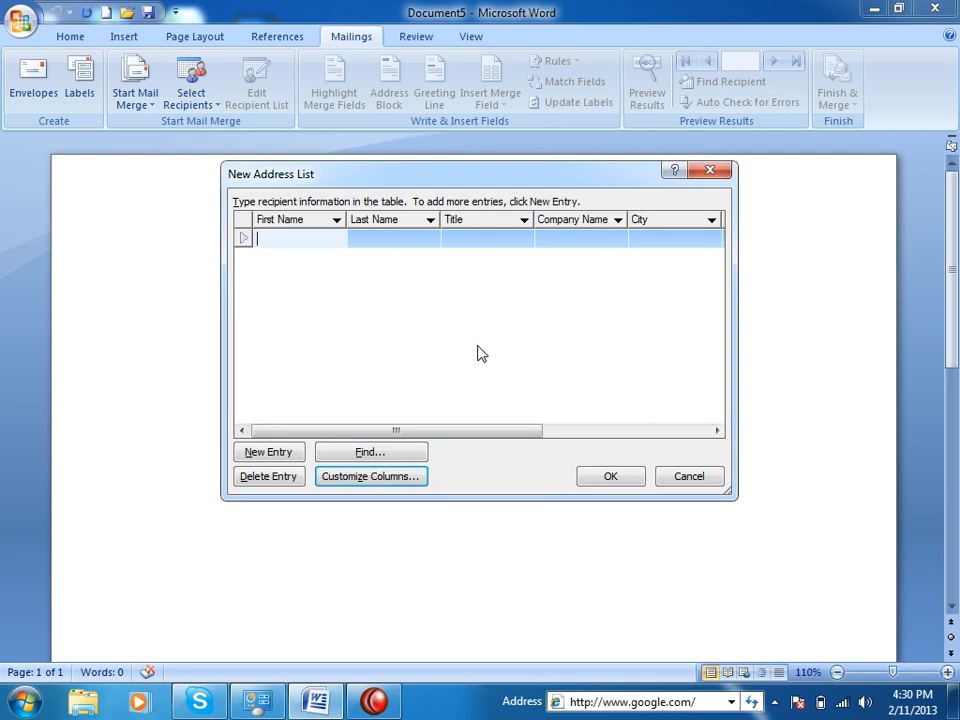
Enter the first recipient's first and last name, title Lecturer, and company Kabul Center.
{"action": "key", "text": "Tab"}
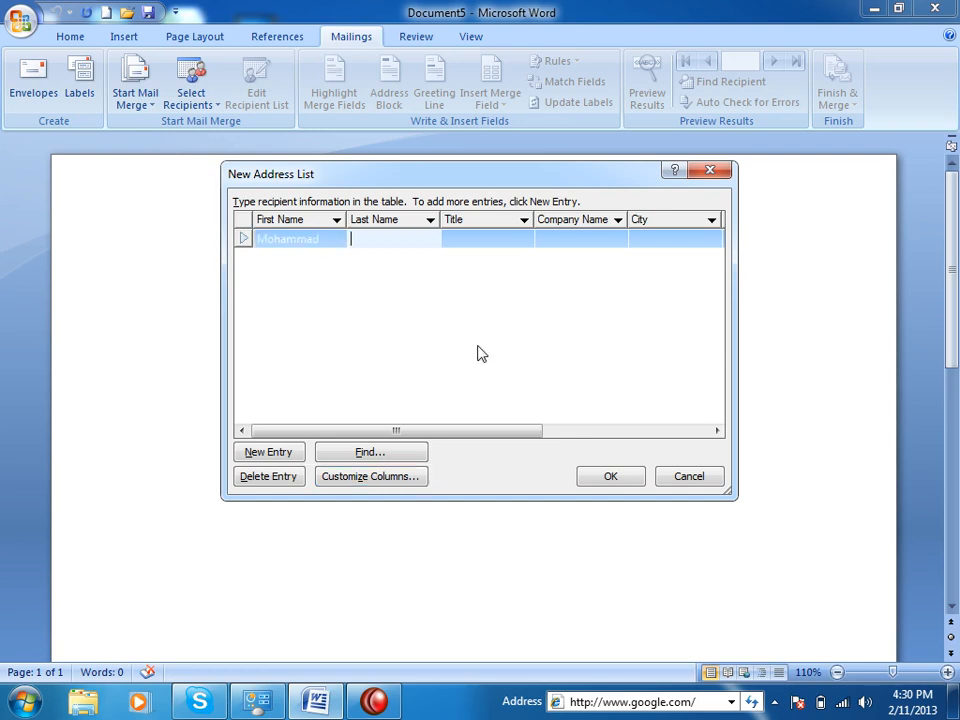
{"action": "key", "text": "Tab"}
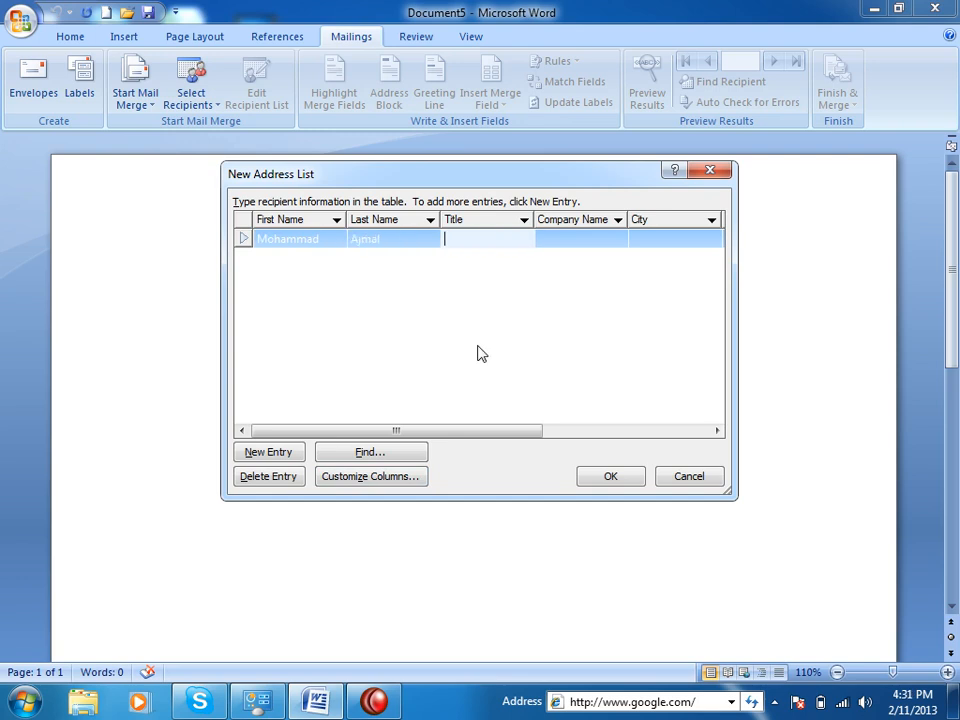
{"action": "type", "text": "Lecturer"}
{"action": "key", "text": "Tab"}
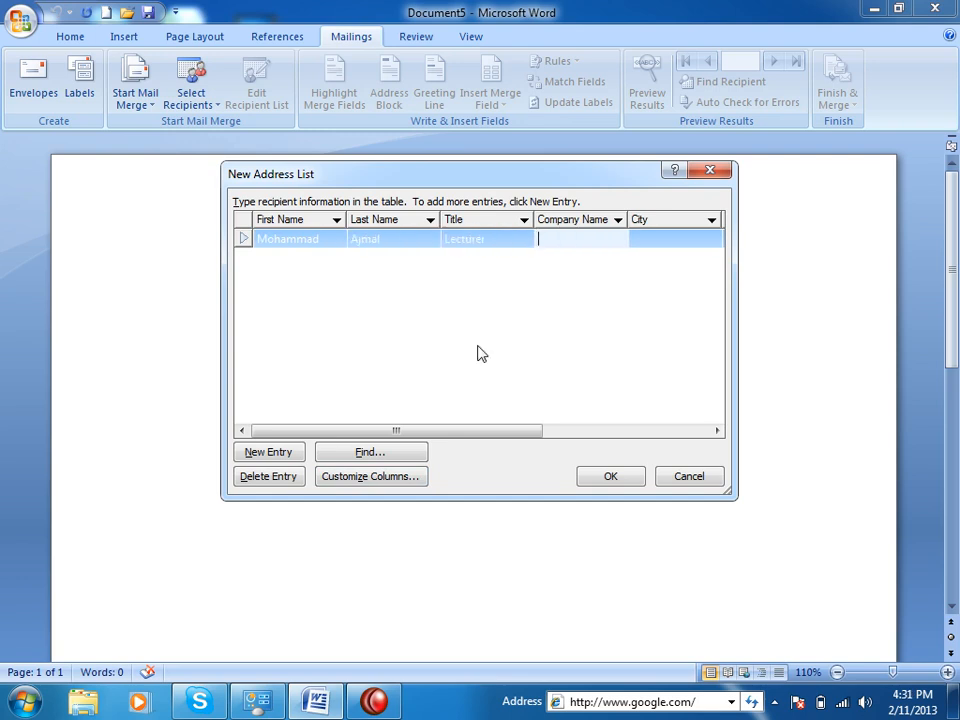
{"action": "type", "text": "Kabul Center"}
{"action": "key", "text": "Tab"}
Enter city Jalalabad, country Afghanistan, and the recipient's cell phone number and e-mail address.
{"action": "type", "text": "Jala"}
{"action": "key", "text": "Tab"}
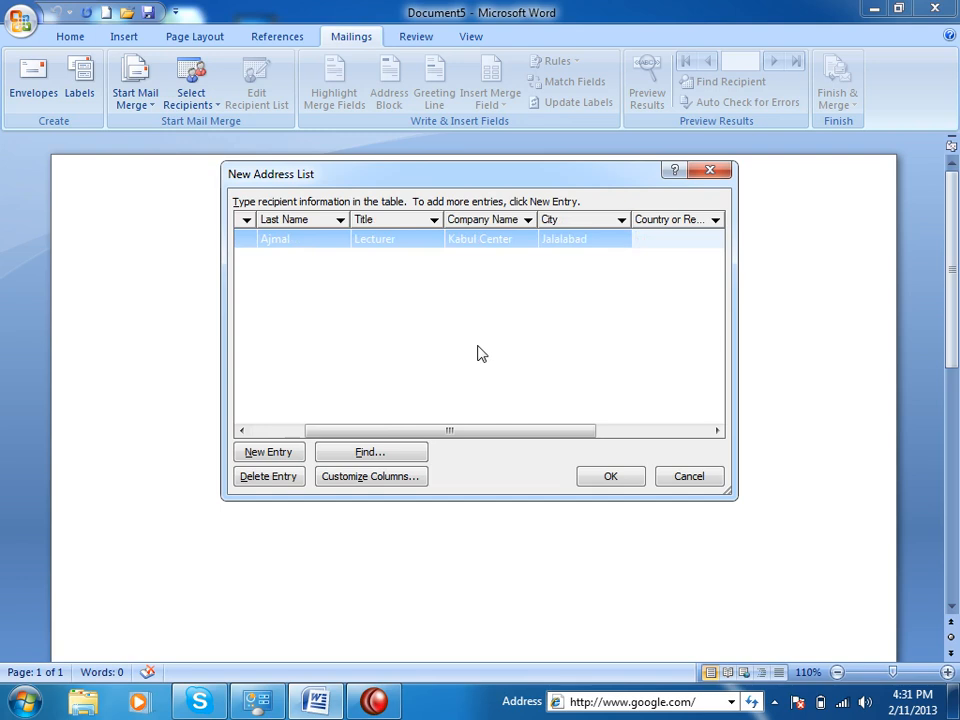
{"action": "type", "text": "Afghanistan"}
{"action": "key", "text": "Tab"}
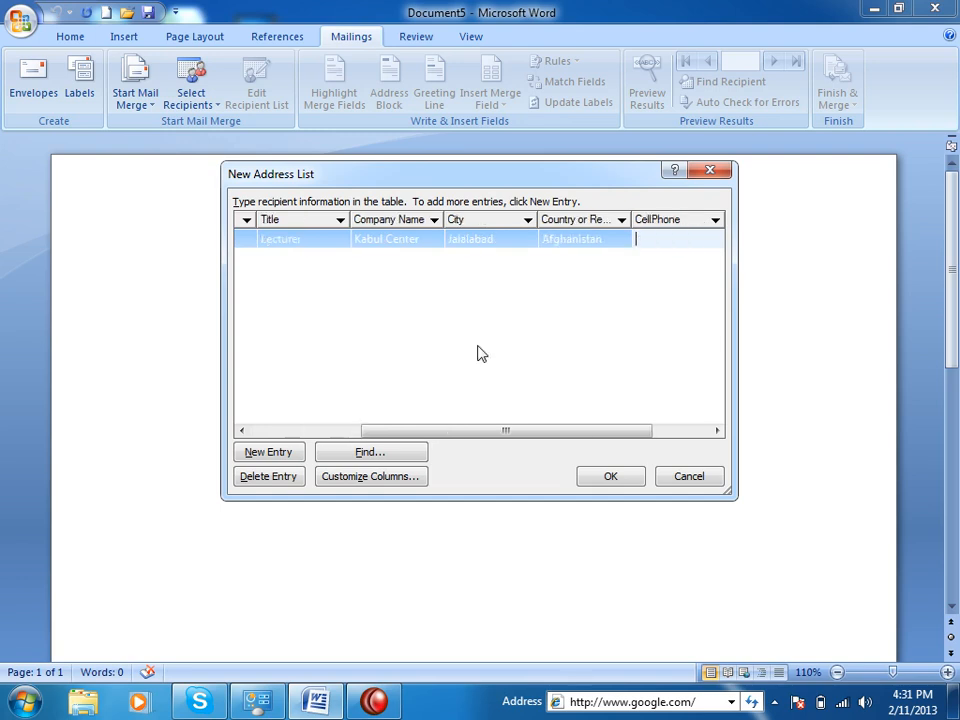
{"action": "key", "text": "Tab"}
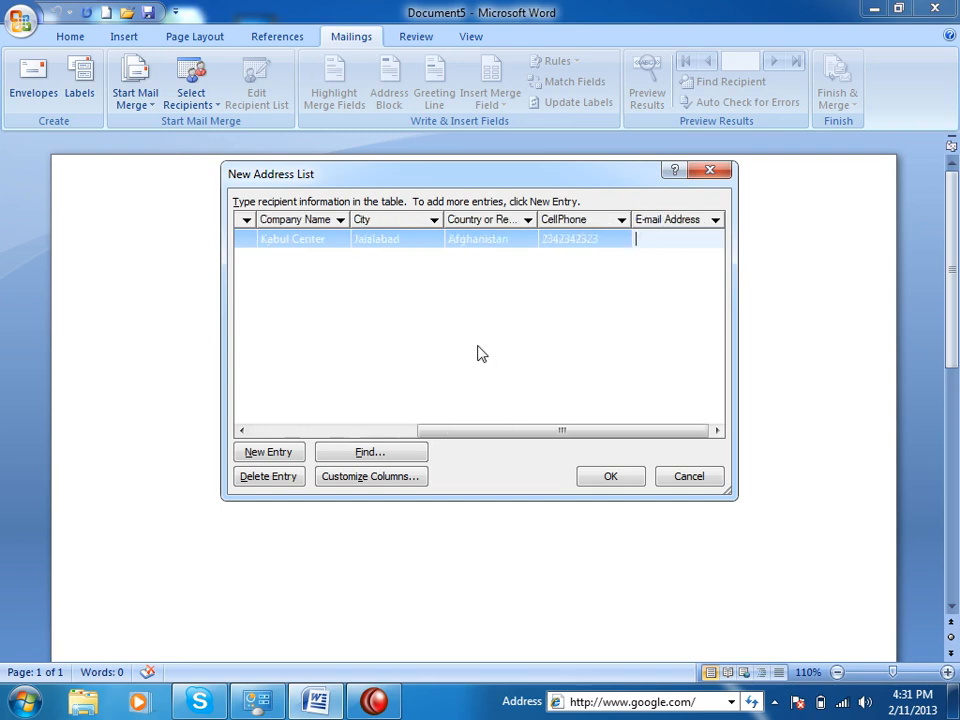
Add a new entry with the second recipient's first and last name and title Doctor.
{"action": "left_click", "coordinate": [270, 453]}
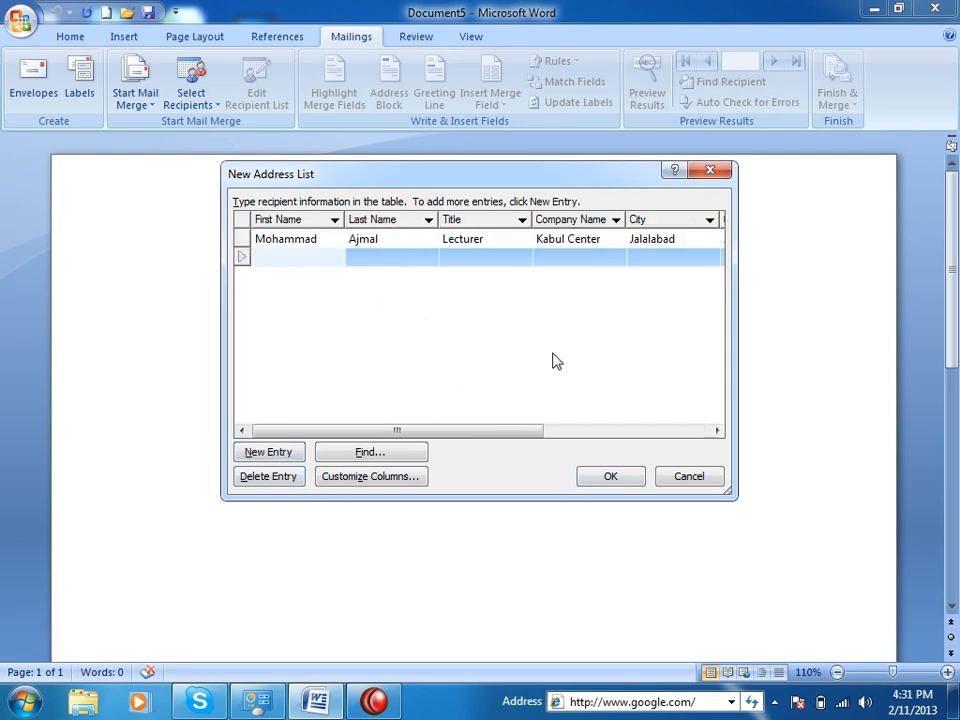
{"action": "key", "text": "Tab"}
{"action": "key", "text": "Tab"}
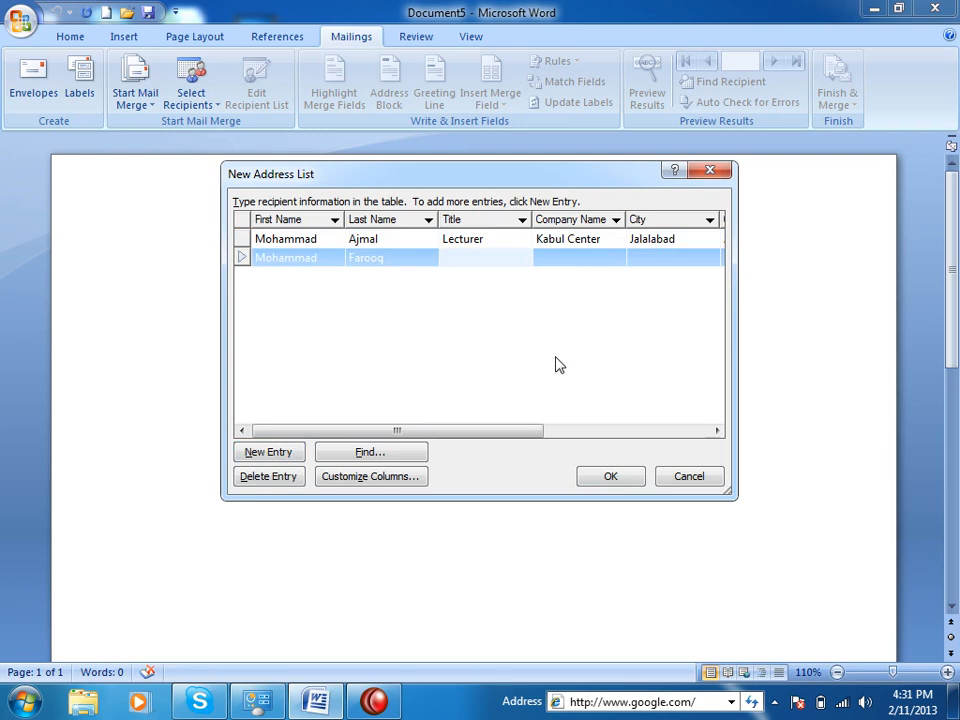
{"action": "type", "text": "Doctor"}
{"action": "key", "text": "Tab"}
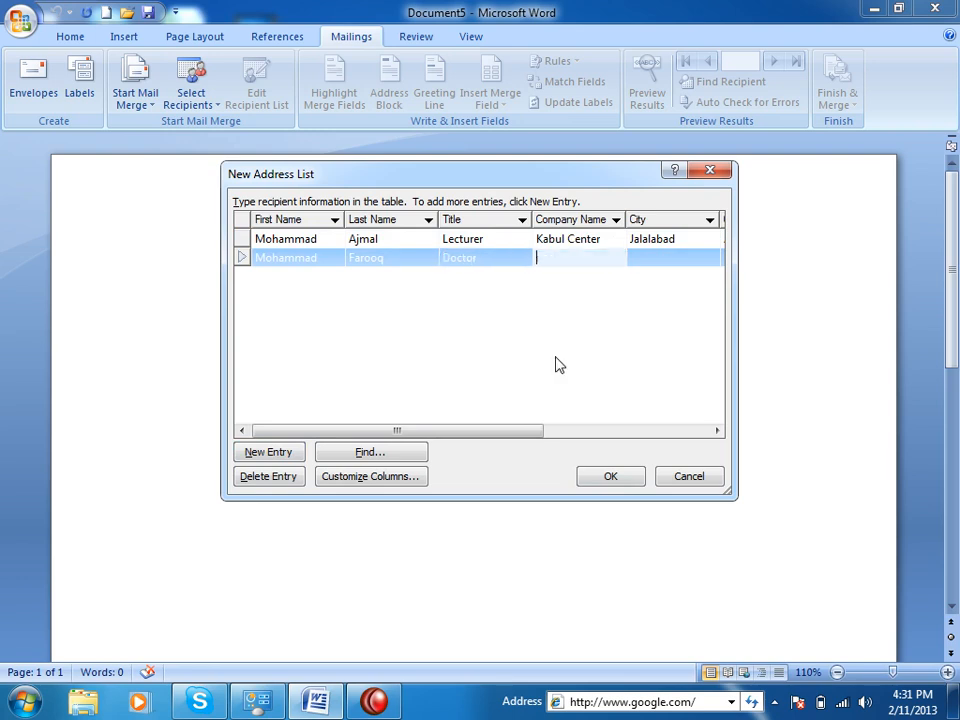
Enter company General Hospital, city Jalalabad, and begin typing Afghanistan as the country.
{"action": "type", "text": "Hospital"}
{"action": "key", "text": "BackSpace"}
{"action": "key", "text": "BackSpace"}
{"action": "key", "text": "BackSpace"}
{"action": "key", "text": "BackSpace"}
{"action": "key", "text": "BackSpace"}
{"action": "key", "text": "BackSpace"}
{"action": "key", "text": "BackSpace"}
{"action": "type", "text": "nan"}
{"action": "key", "text": "BackSpace"}
{"action": "key", "text": "BackSpace"}
{"action": "key", "text": "BackSpace"}
{"action": "type", "text": "General Hospital"}
{"action": "key", "text": "Tab"}
{"action": "type", "text": "Jalalabad"}
{"action": "key", "text": "Tab"}
{"action": "type", "text": "AFgh"}
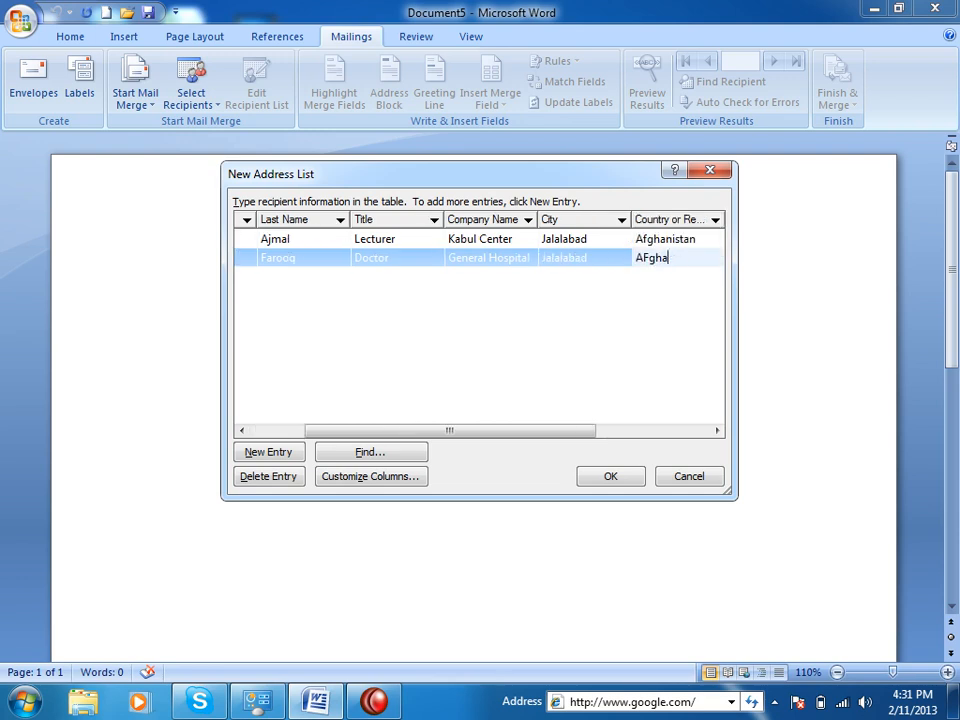